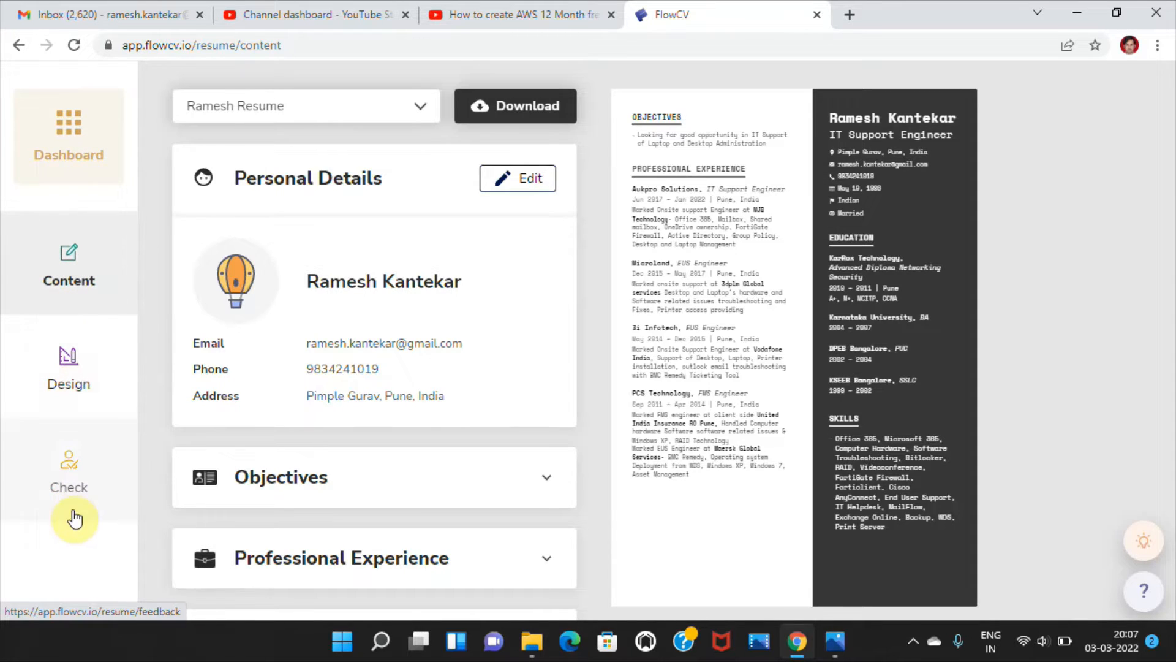
- Open the resume from the dashboard and review the personal details form from photo to social links, leaving it without saving
{"action": "left_click", "coordinate": [76, 124]}
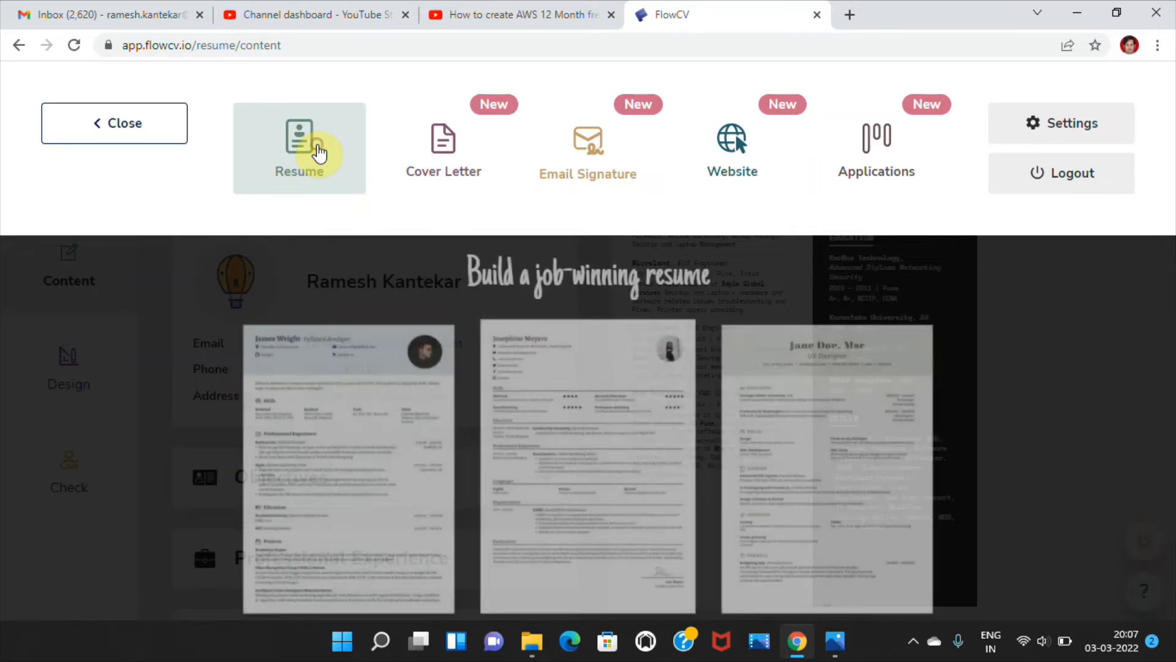
{"action": "left_click", "coordinate": [317, 146]}
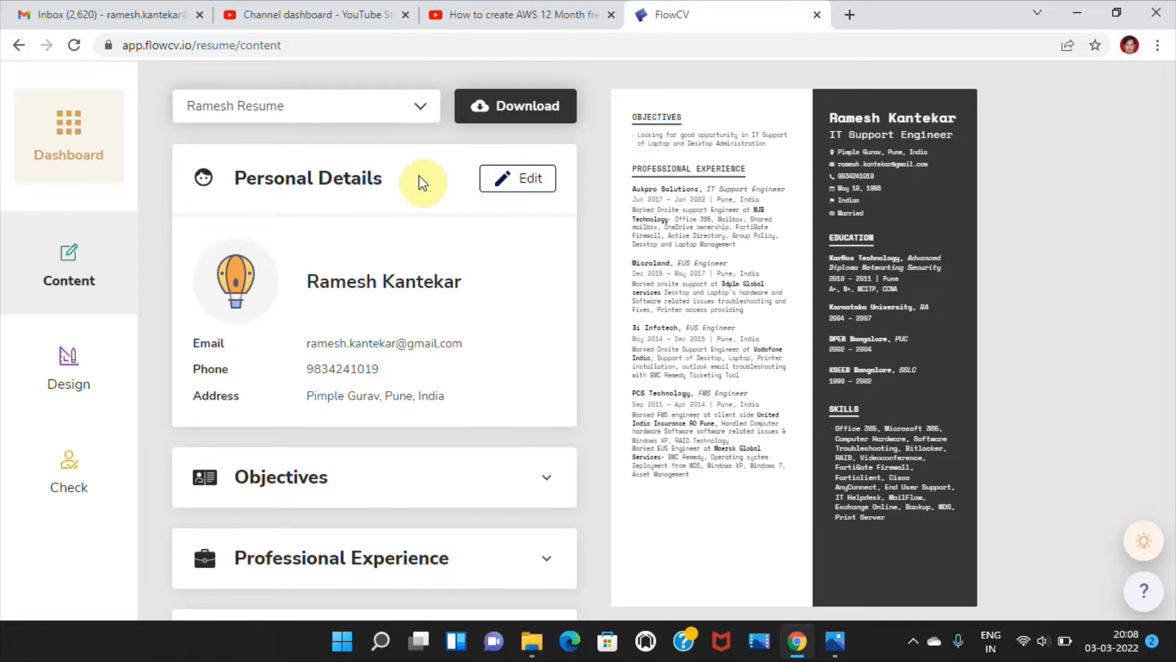
{"action": "left_click", "coordinate": [501, 178]}
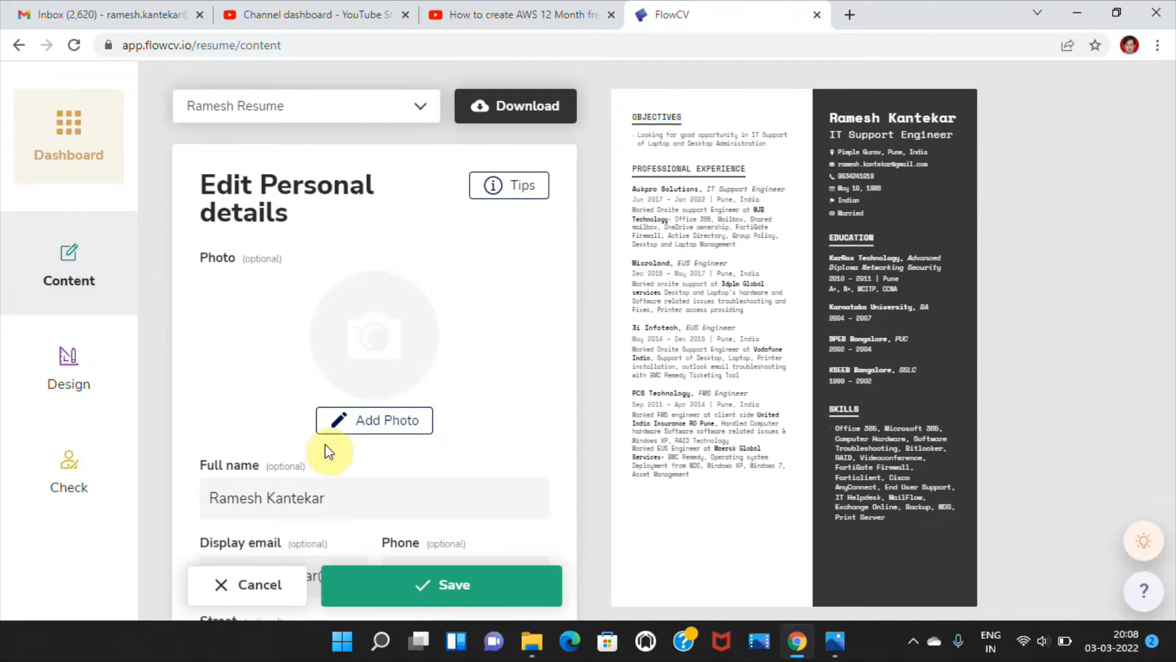
{"action": "left_click", "coordinate": [307, 497]}
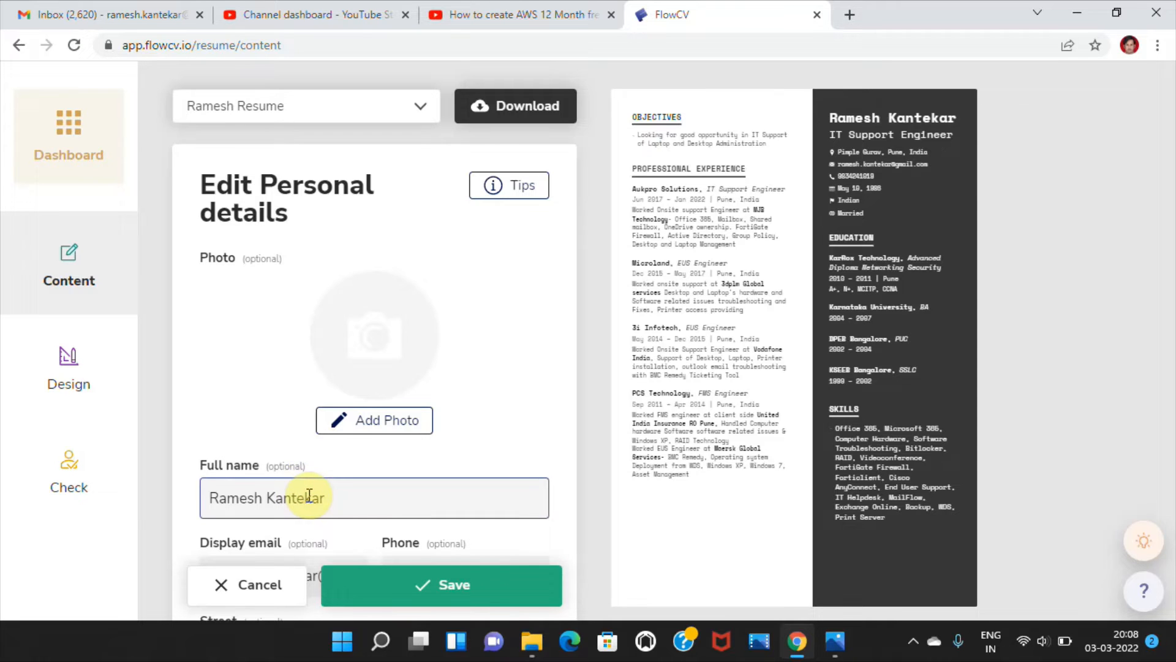
{"action": "left_click", "coordinate": [564, 405]}
{"action": "scroll", "coordinate": [564, 405], "scroll_direction": "down", "scroll_amount": 4}
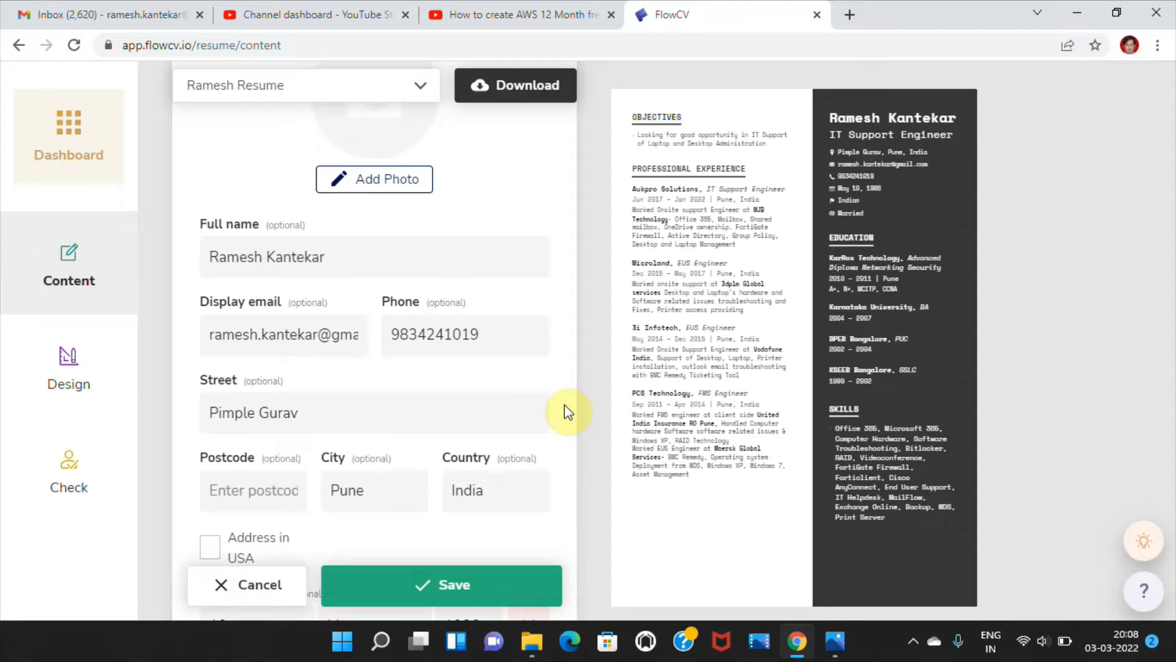
{"action": "scroll", "coordinate": [564, 404], "scroll_direction": "down", "scroll_amount": 4}
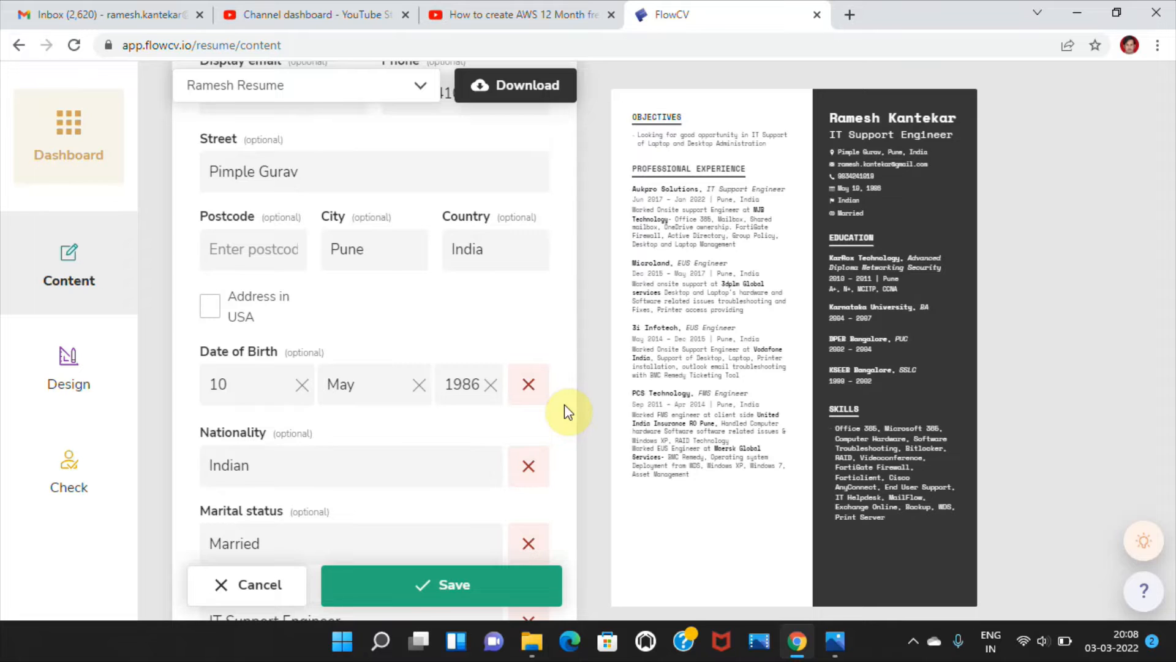
{"action": "scroll", "coordinate": [564, 404], "scroll_direction": "down", "scroll_amount": 5}
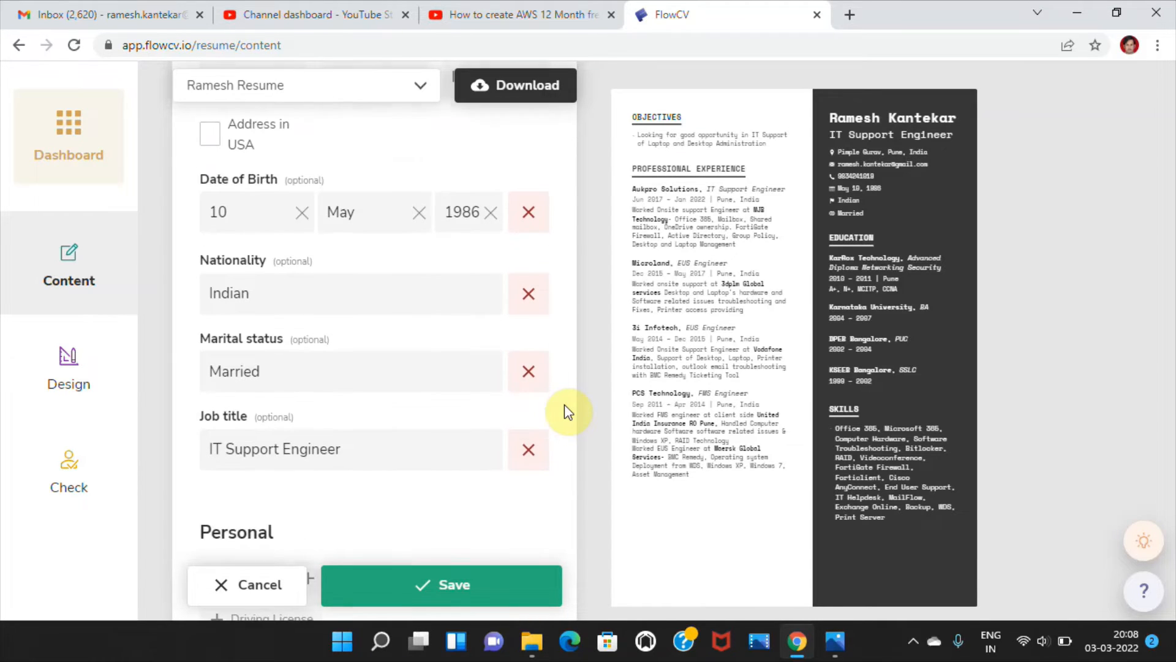
{"action": "scroll", "coordinate": [564, 404], "scroll_direction": "down", "scroll_amount": 1}
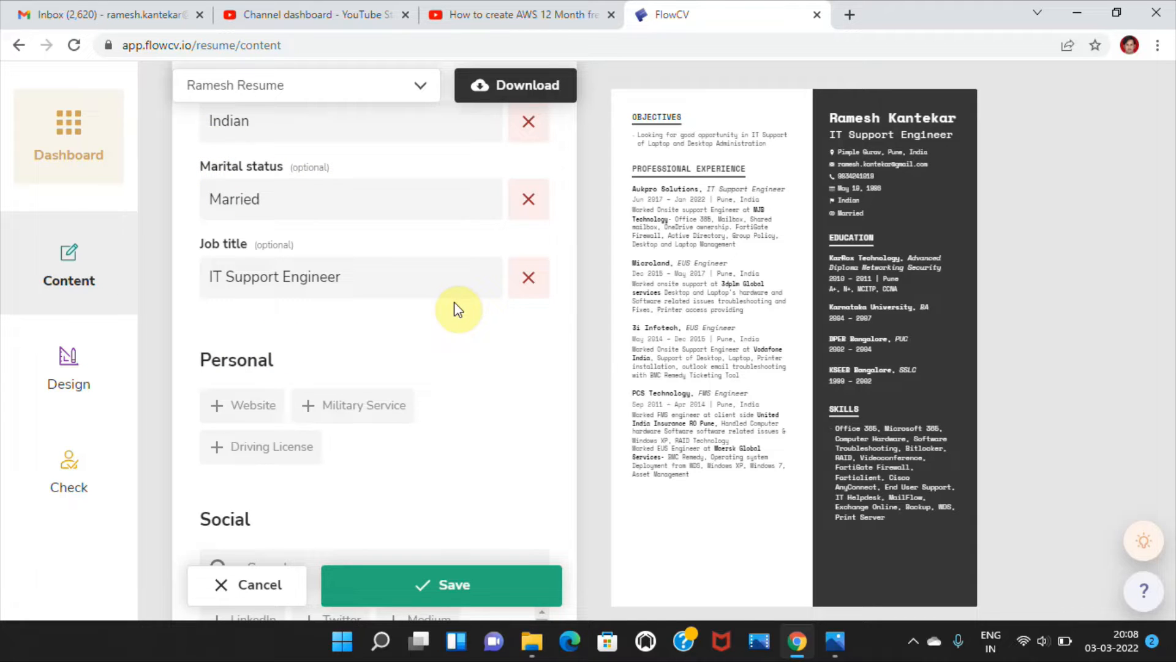
{"action": "scroll", "coordinate": [454, 303], "scroll_direction": "down", "scroll_amount": 6}
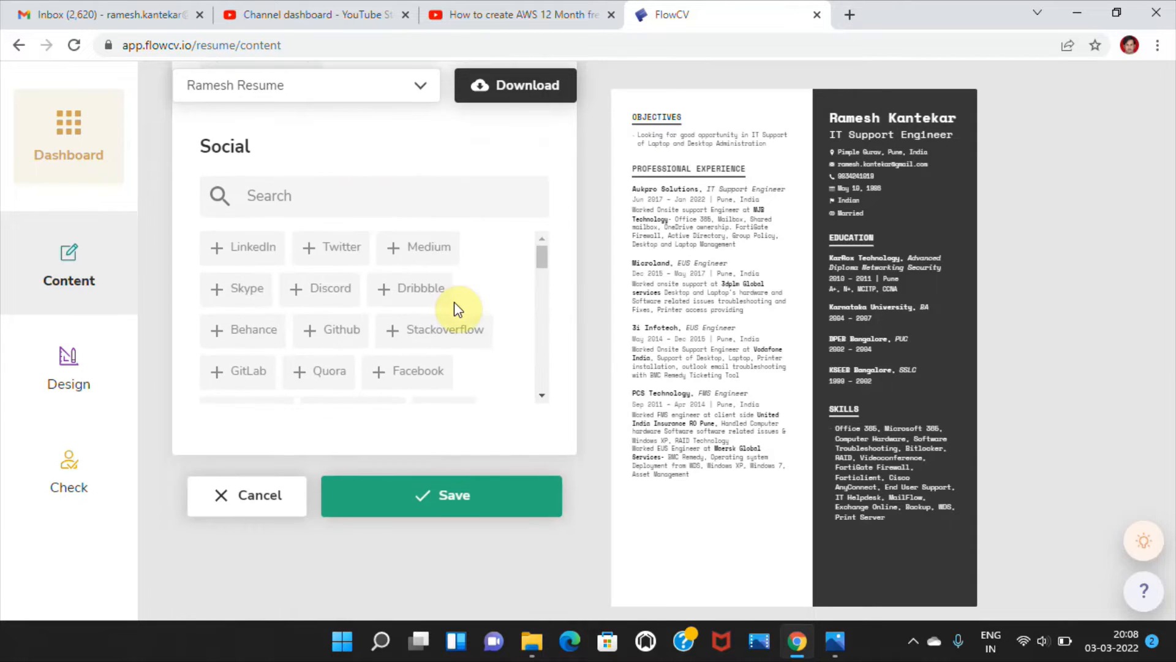
{"action": "scroll", "coordinate": [453, 301], "scroll_direction": "up", "scroll_amount": 5}
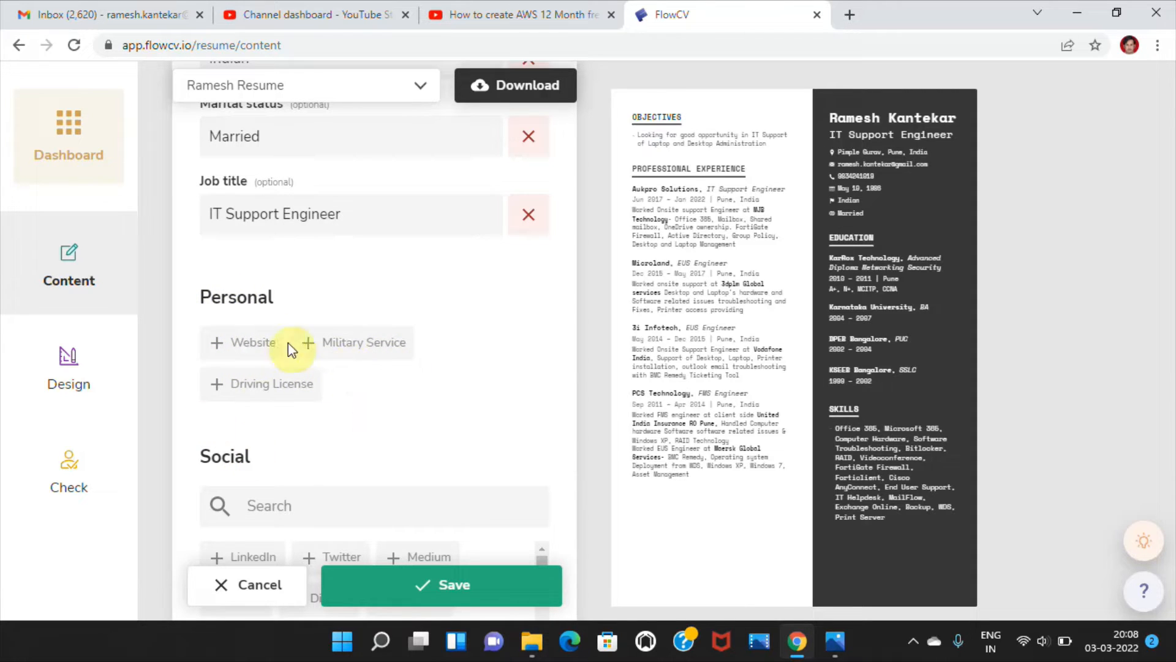
{"action": "scroll", "coordinate": [283, 428], "scroll_direction": "up", "scroll_amount": 10}
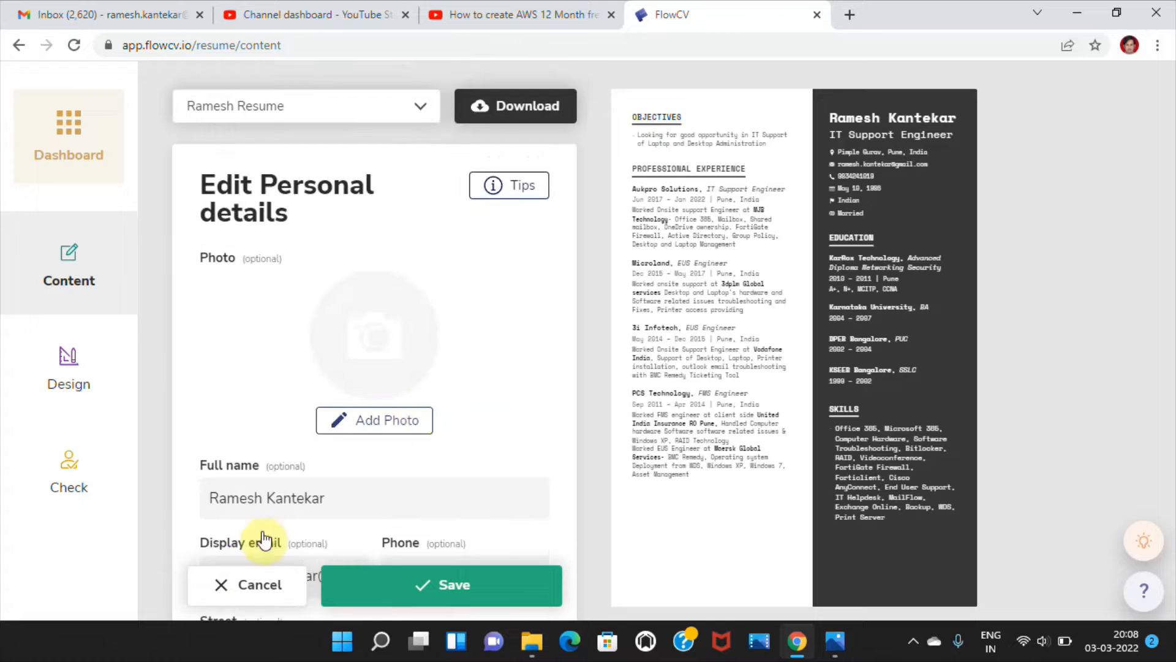
{"action": "left_click", "coordinate": [244, 589]}
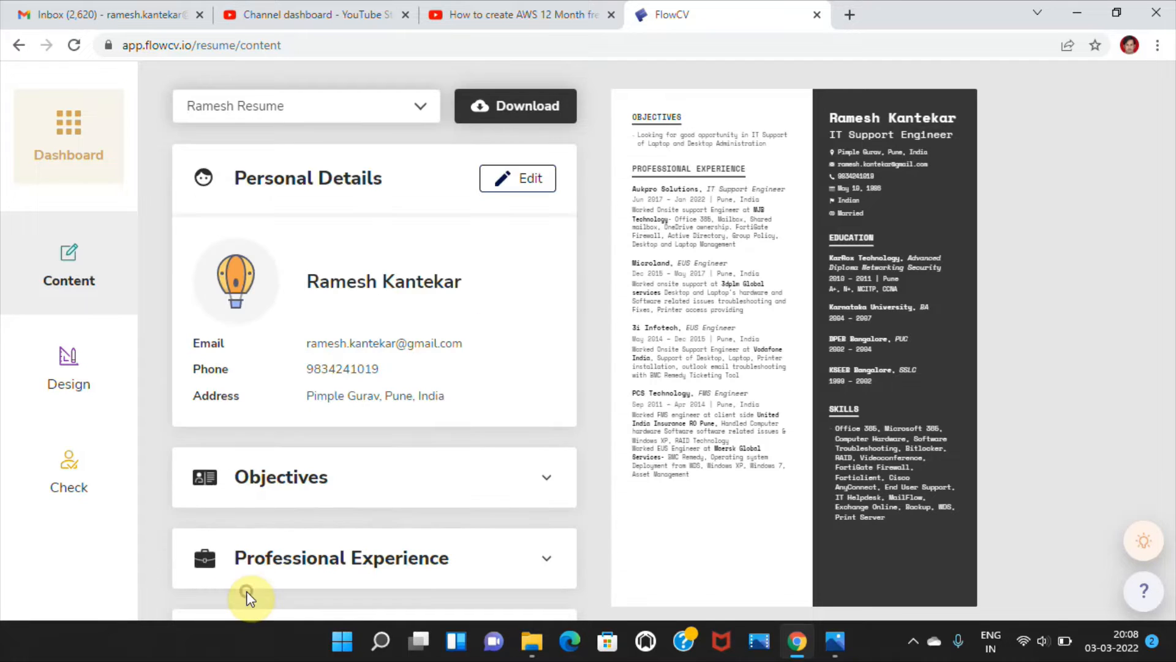
- Review the text of the objective about IT Support of Laptop and Desktop Administration, leaving it unsaved and collapsing the Objectives section
{"action": "left_click", "coordinate": [553, 464]}
{"action": "scroll", "coordinate": [554, 478], "scroll_direction": "down", "scroll_amount": 3}
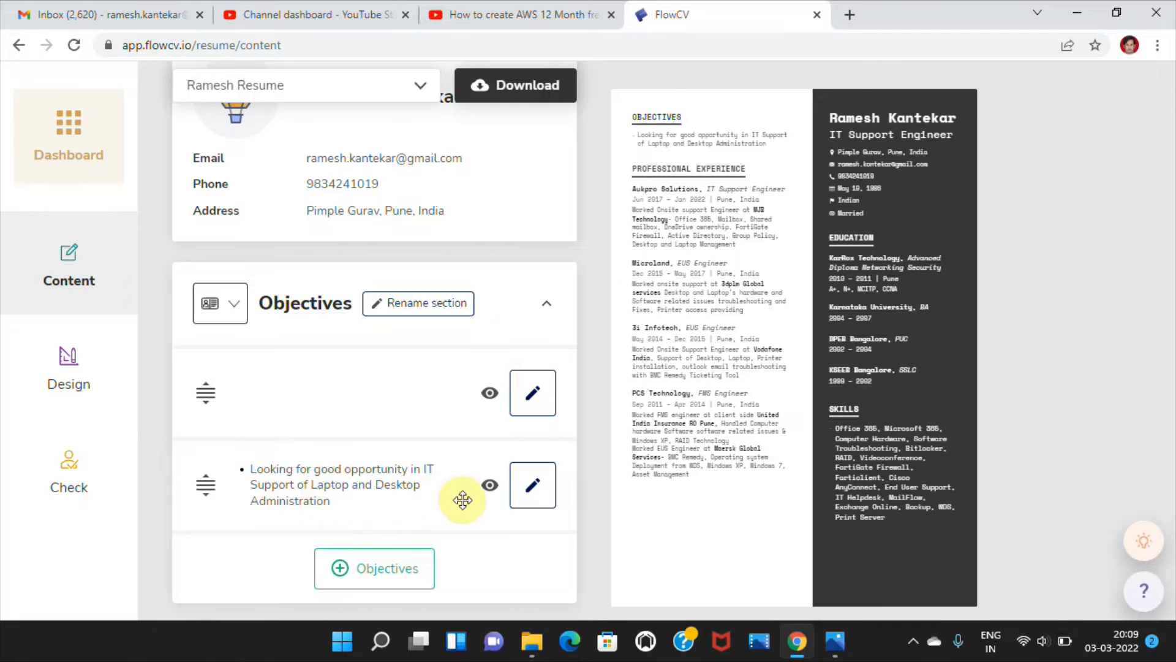
{"action": "left_click", "coordinate": [534, 496]}
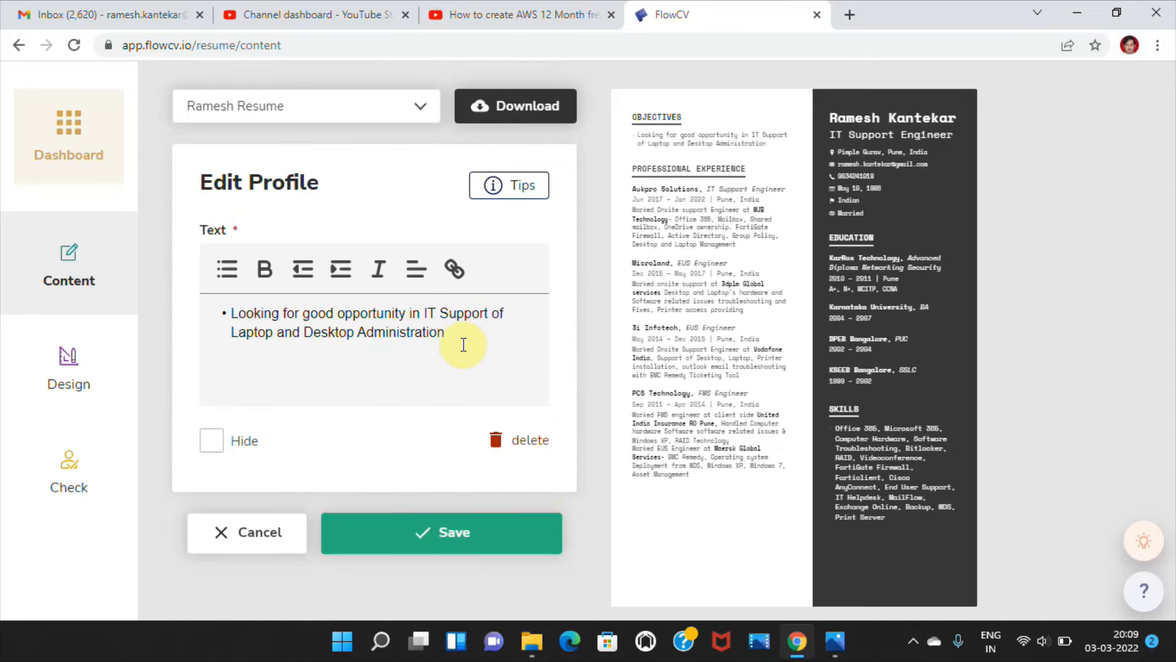
{"action": "left_click_drag", "start_coordinate": [460, 341], "coordinate": [178, 310]}
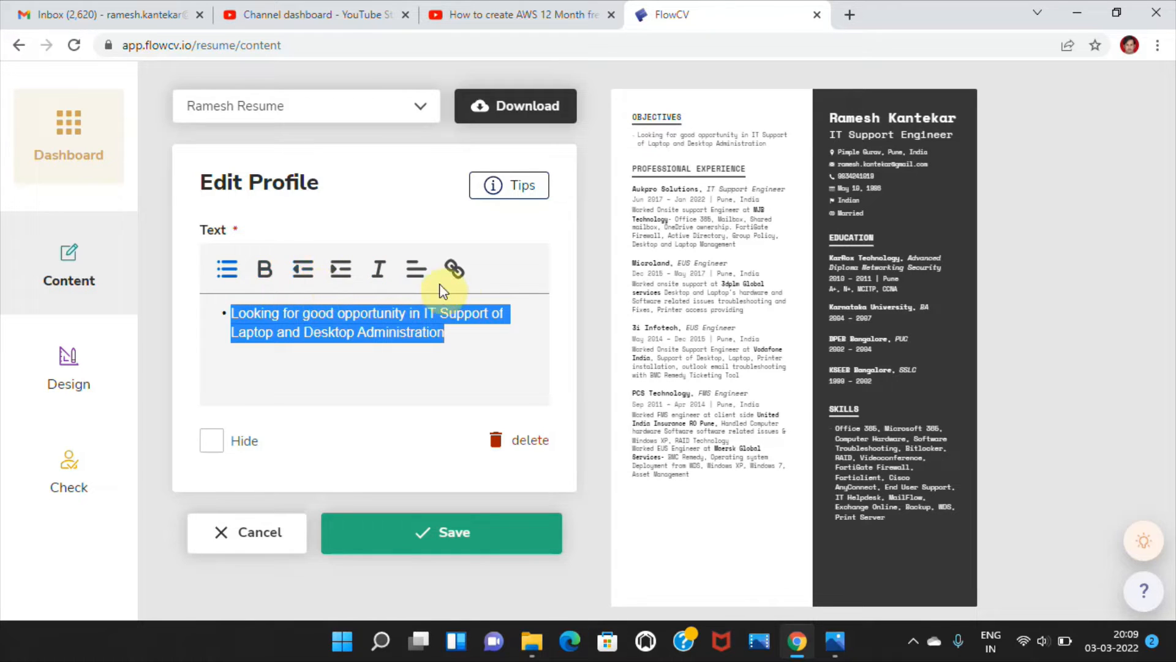
{"action": "left_click", "coordinate": [250, 533]}
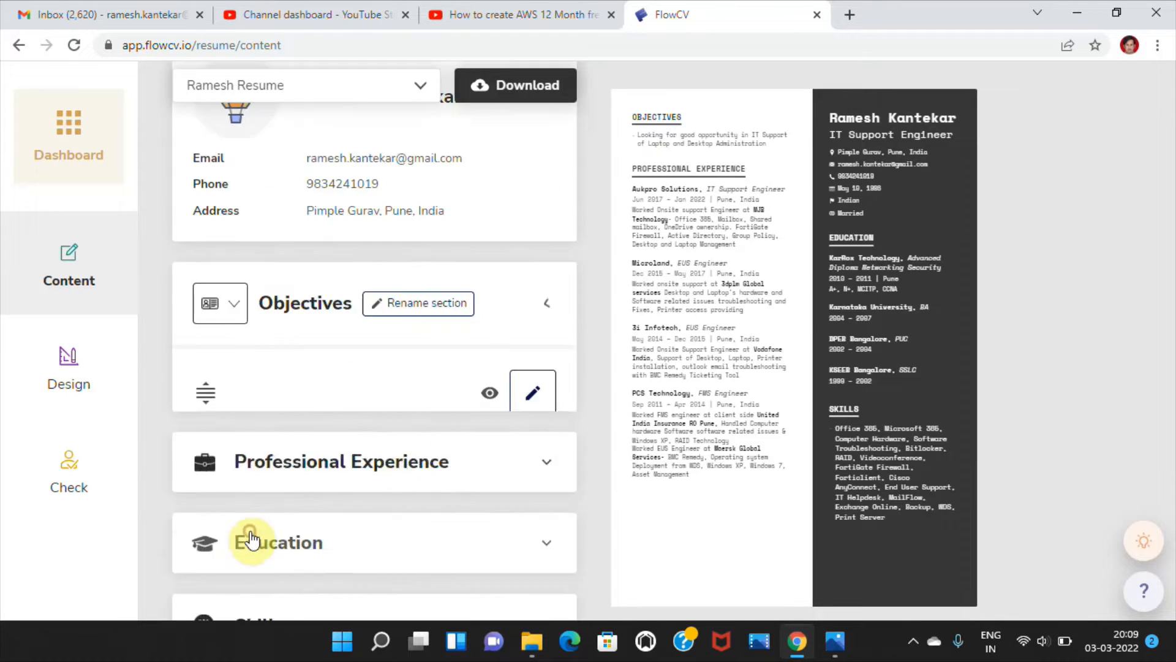
{"action": "left_click", "coordinate": [548, 310]}
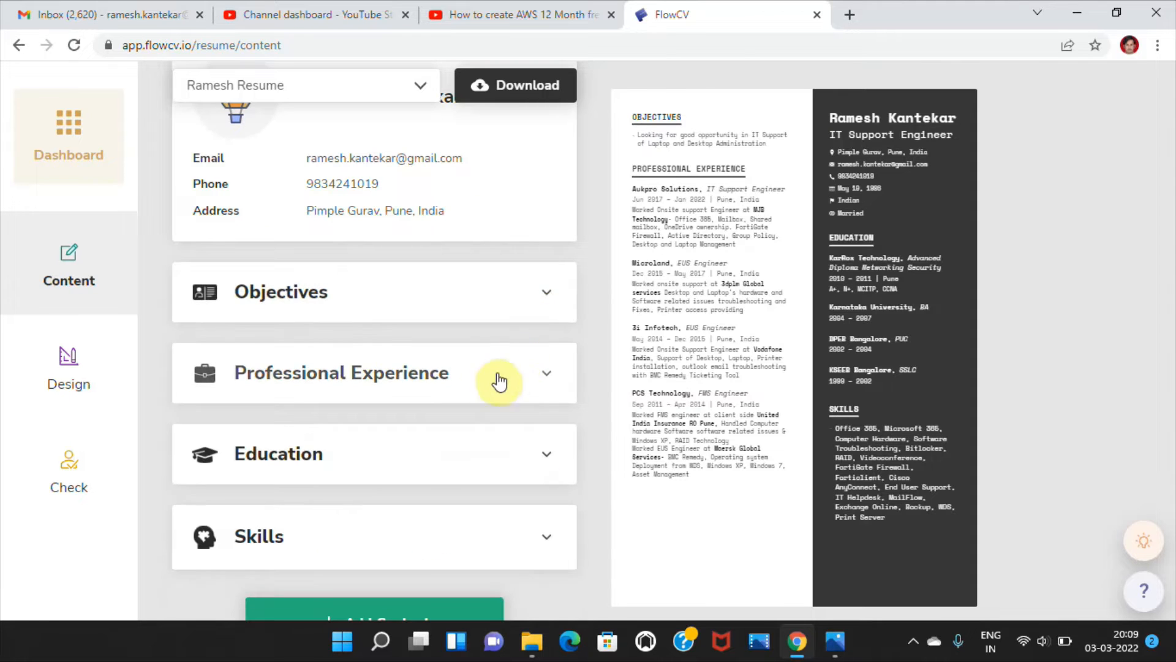
- Start a new professional experience entry with employer Microland, look through its remaining fields, and discard it
{"action": "left_click", "coordinate": [548, 380]}
{"action": "scroll", "coordinate": [542, 383], "scroll_direction": "down", "scroll_amount": 5}
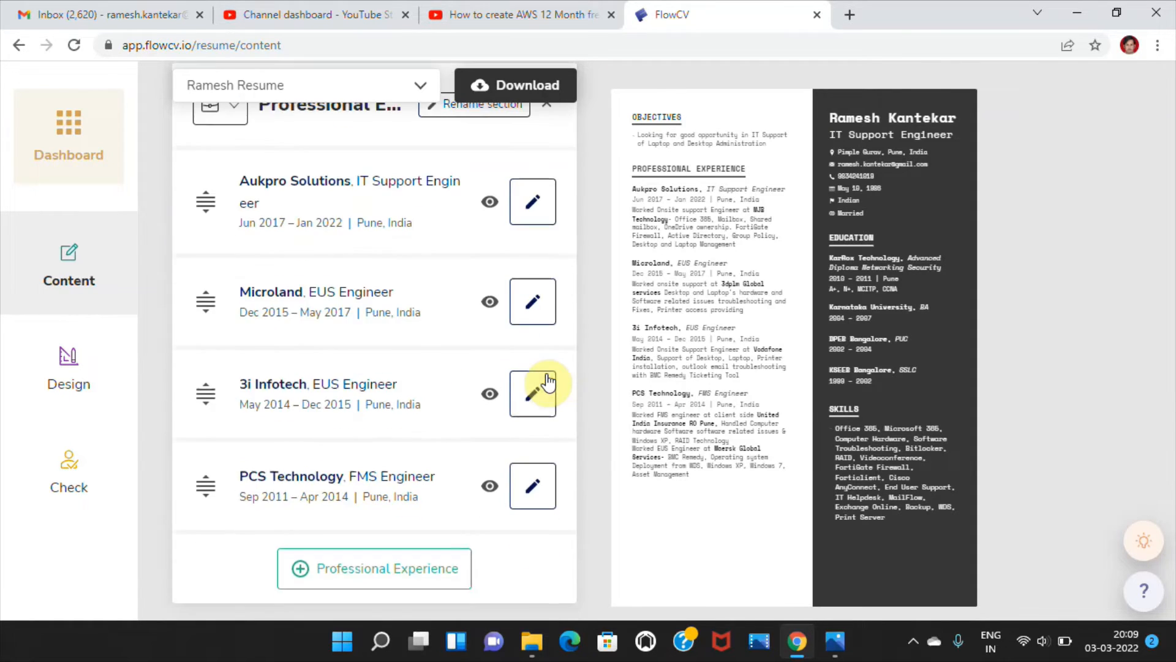
{"action": "left_click", "coordinate": [379, 578]}
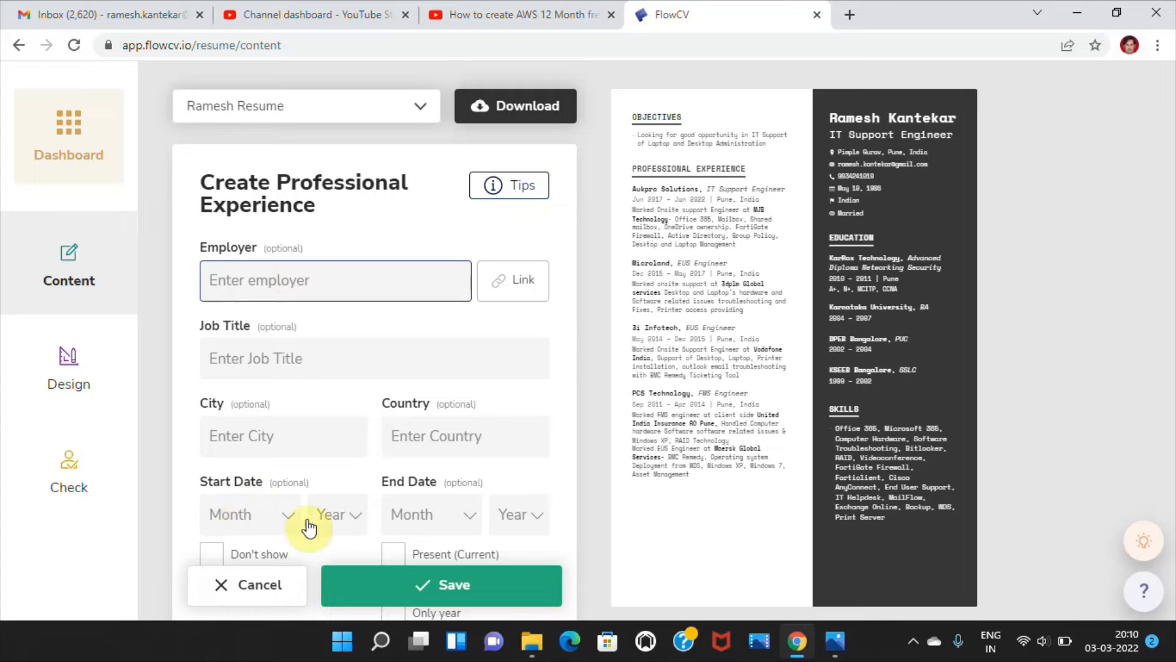
{"action": "left_click", "coordinate": [310, 296]}
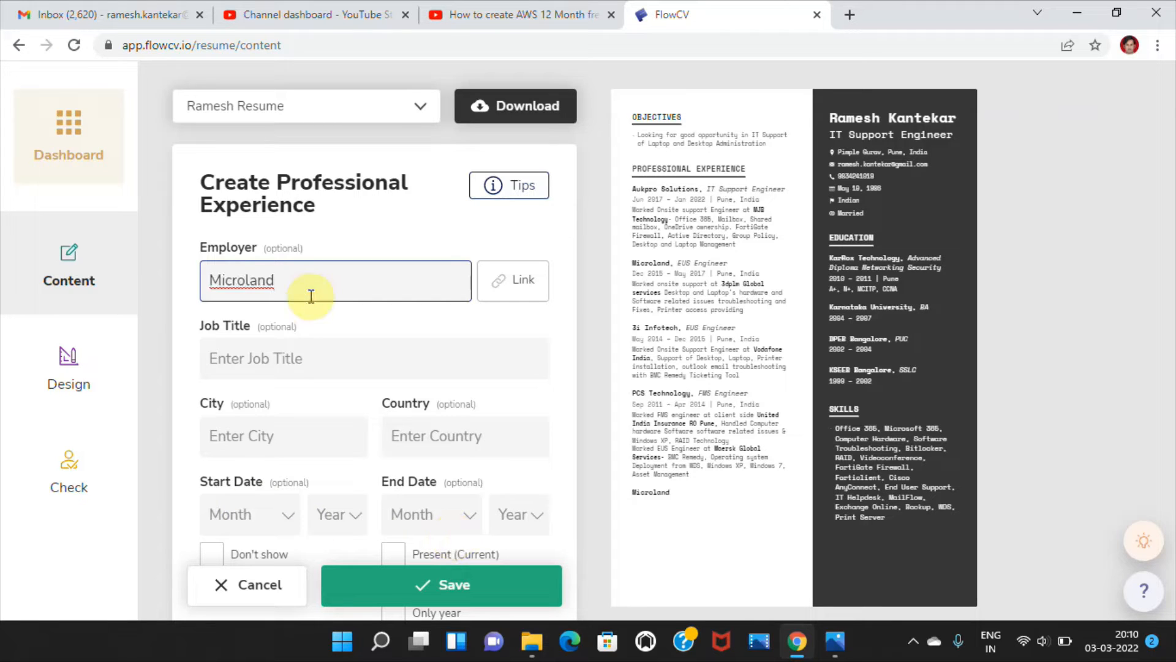
{"action": "left_click", "coordinate": [565, 385]}
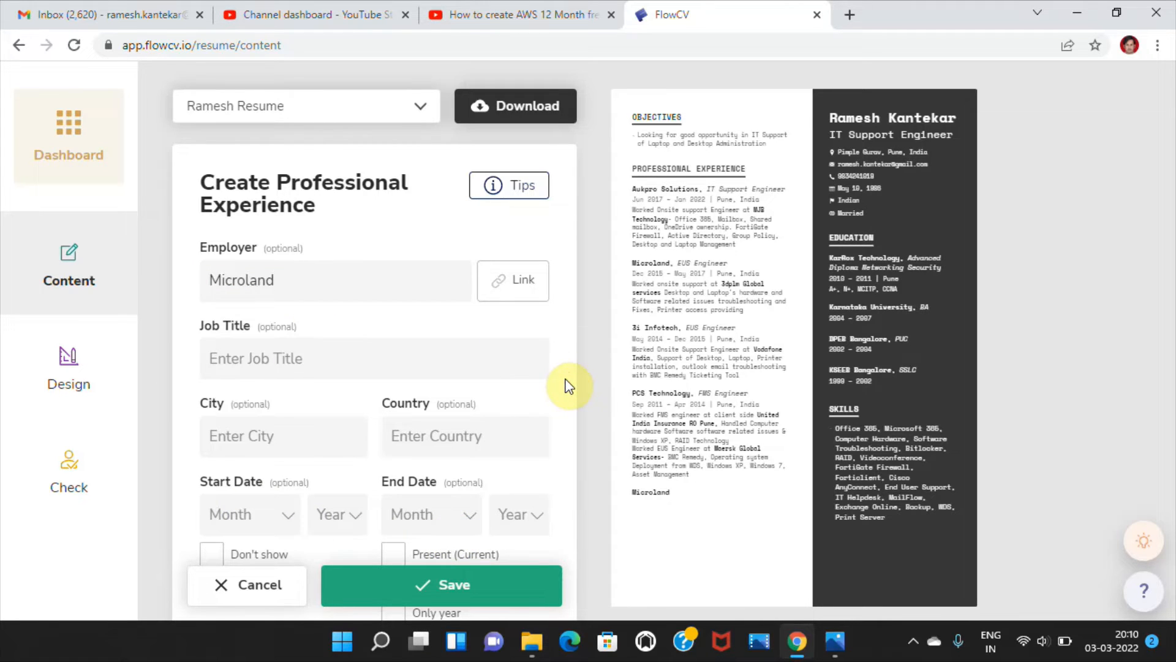
{"action": "scroll", "coordinate": [564, 385], "scroll_direction": "down", "scroll_amount": 3}
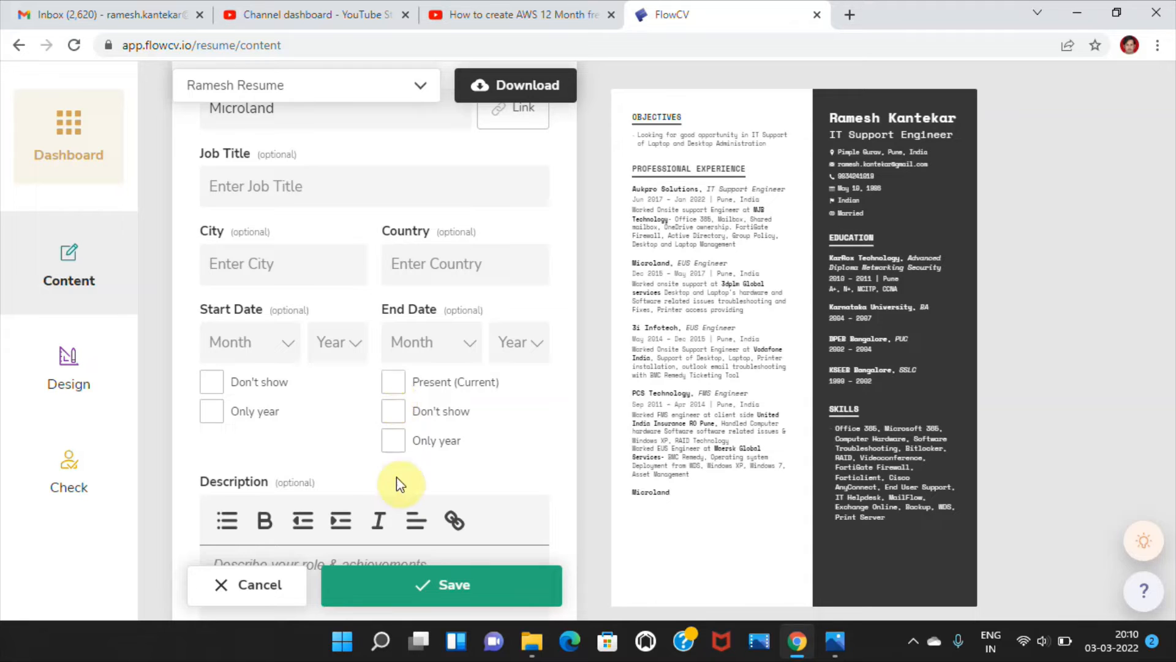
{"action": "scroll", "coordinate": [493, 389], "scroll_direction": "down", "scroll_amount": 3}
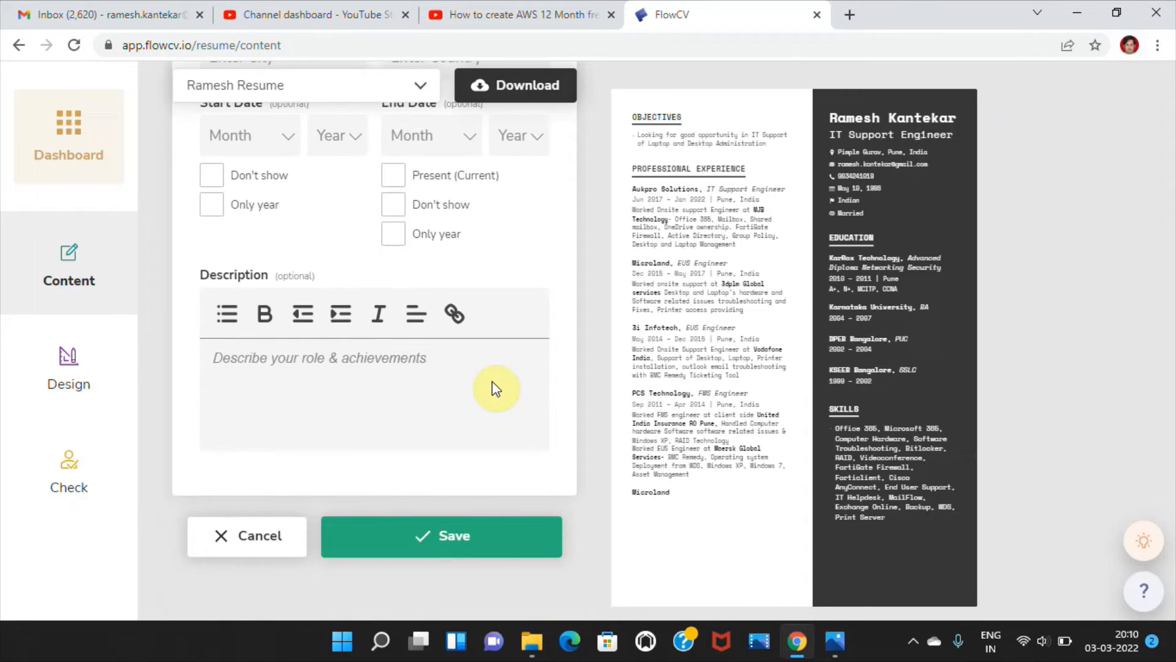
{"action": "left_click", "coordinate": [391, 362]}
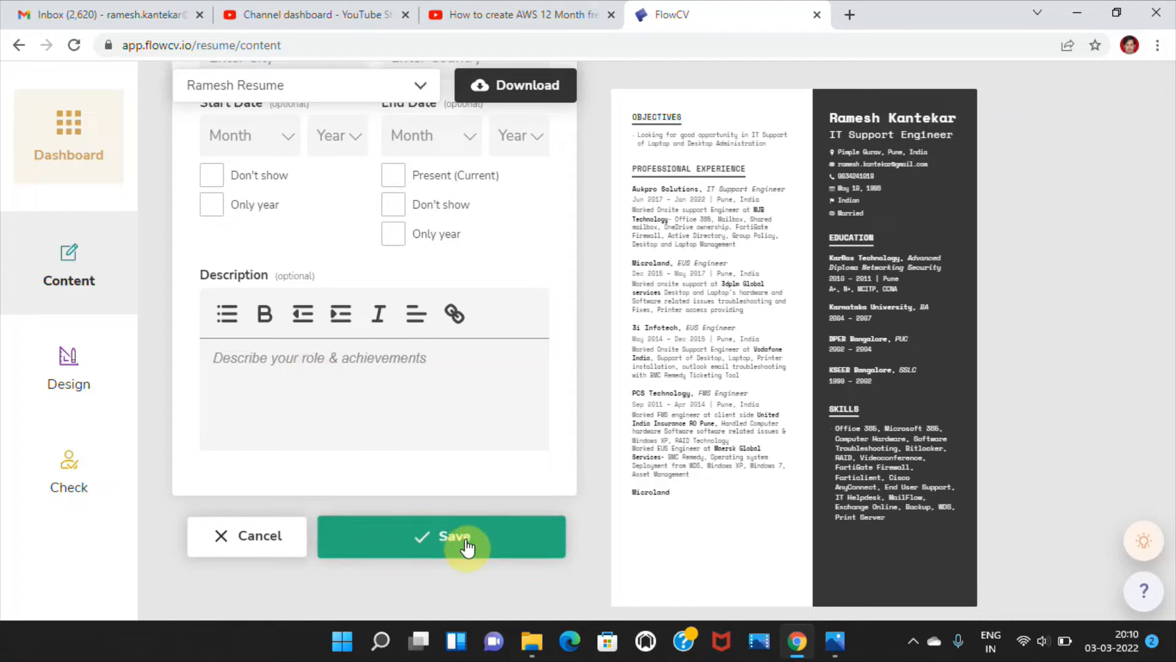
{"action": "left_click", "coordinate": [288, 538]}
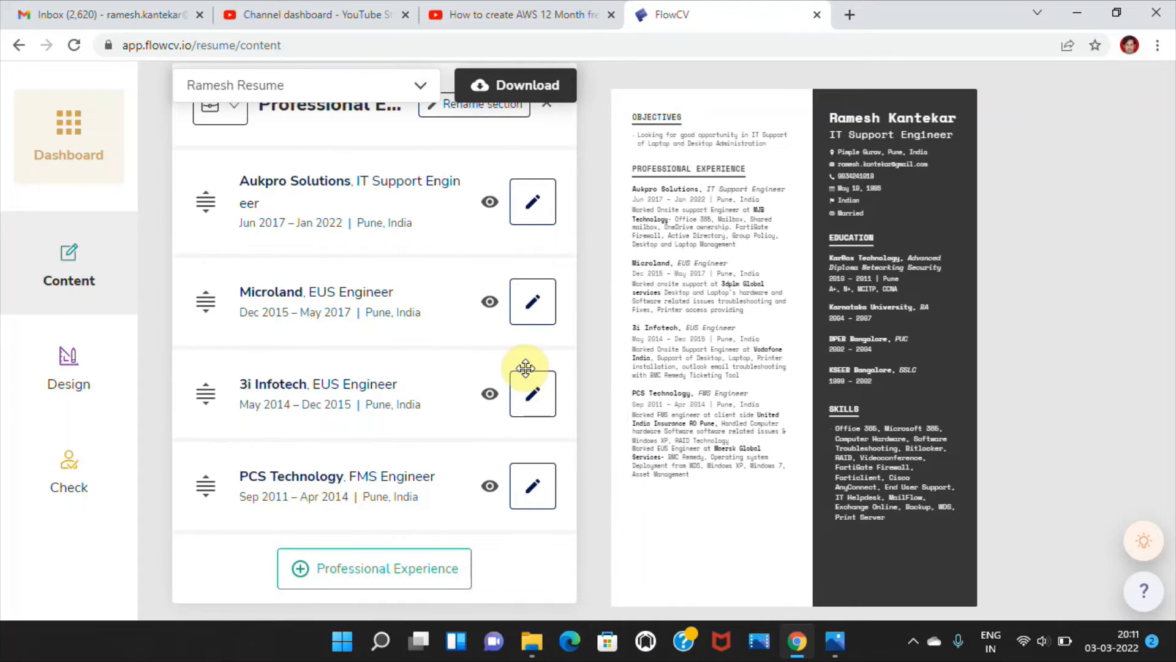
{"action": "left_click", "coordinate": [545, 106]}
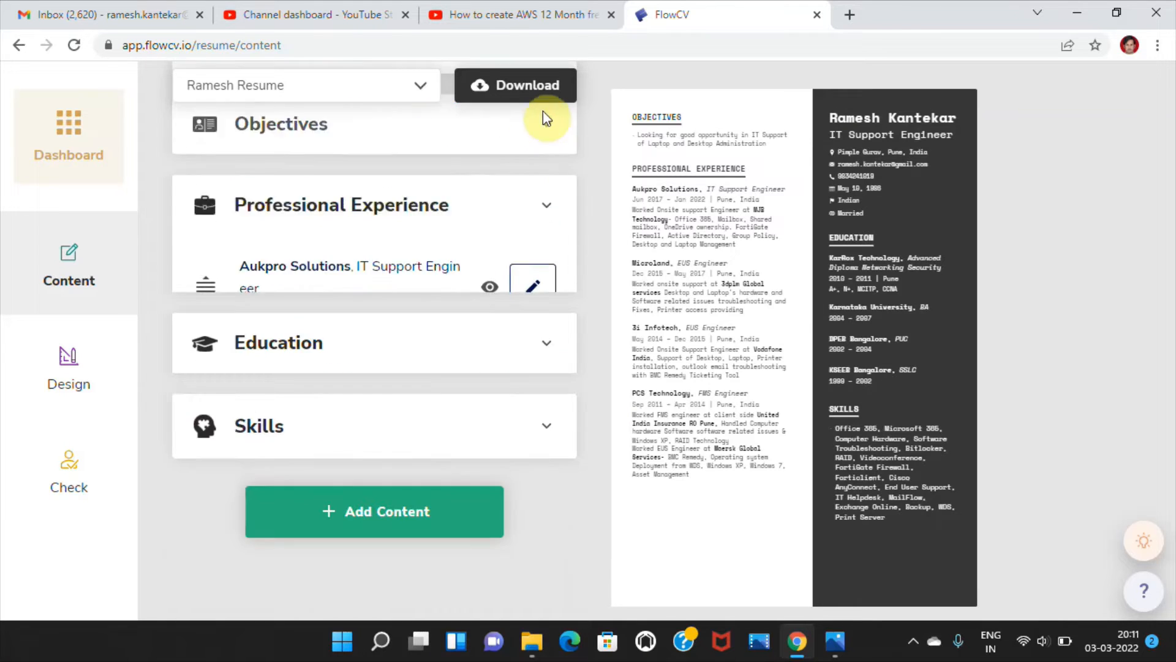
- Review the entries listed in the Education and Skills sections, collapsing each section after viewing it
{"action": "left_click", "coordinate": [472, 330]}
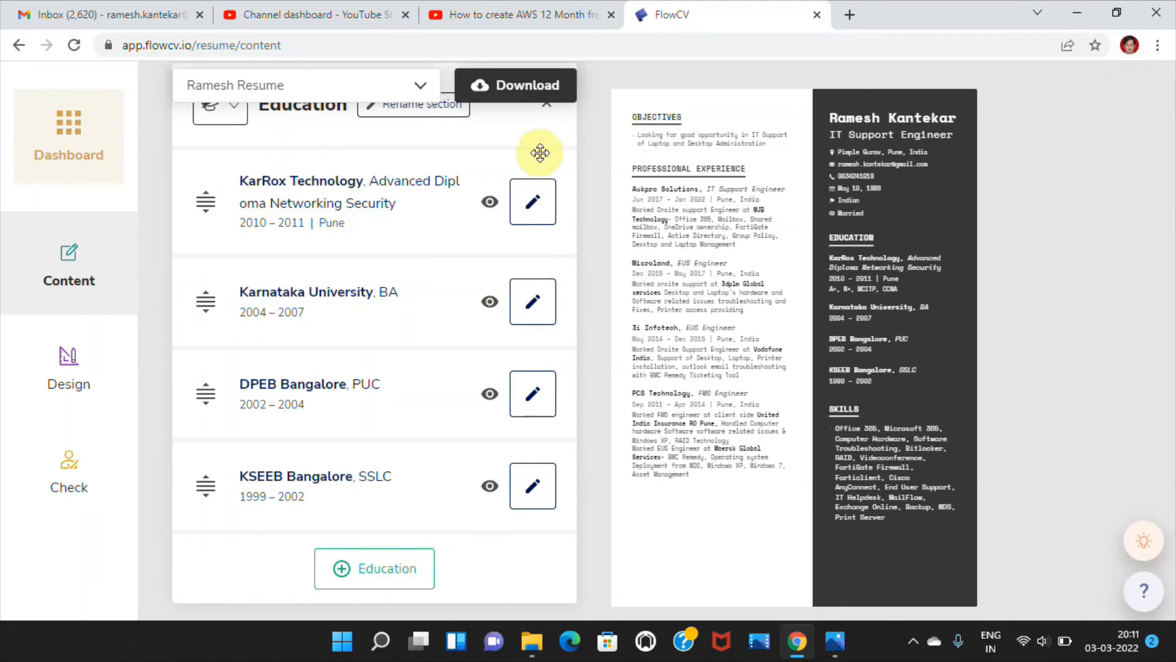
{"action": "left_click", "coordinate": [544, 114]}
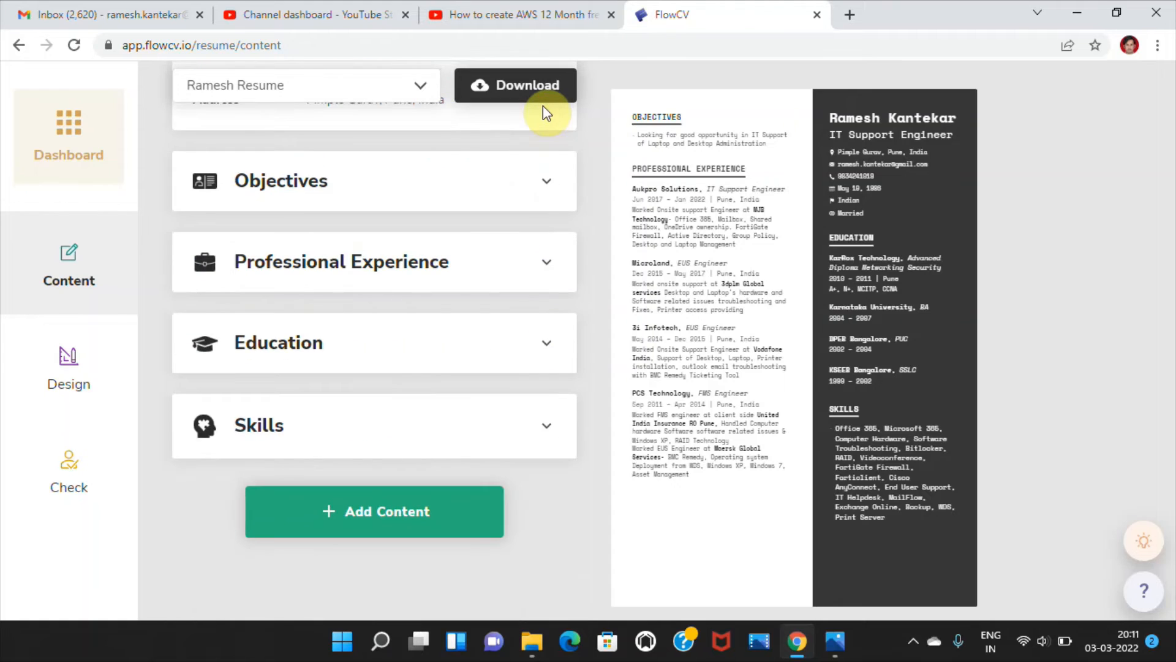
{"action": "left_click", "coordinate": [401, 436]}
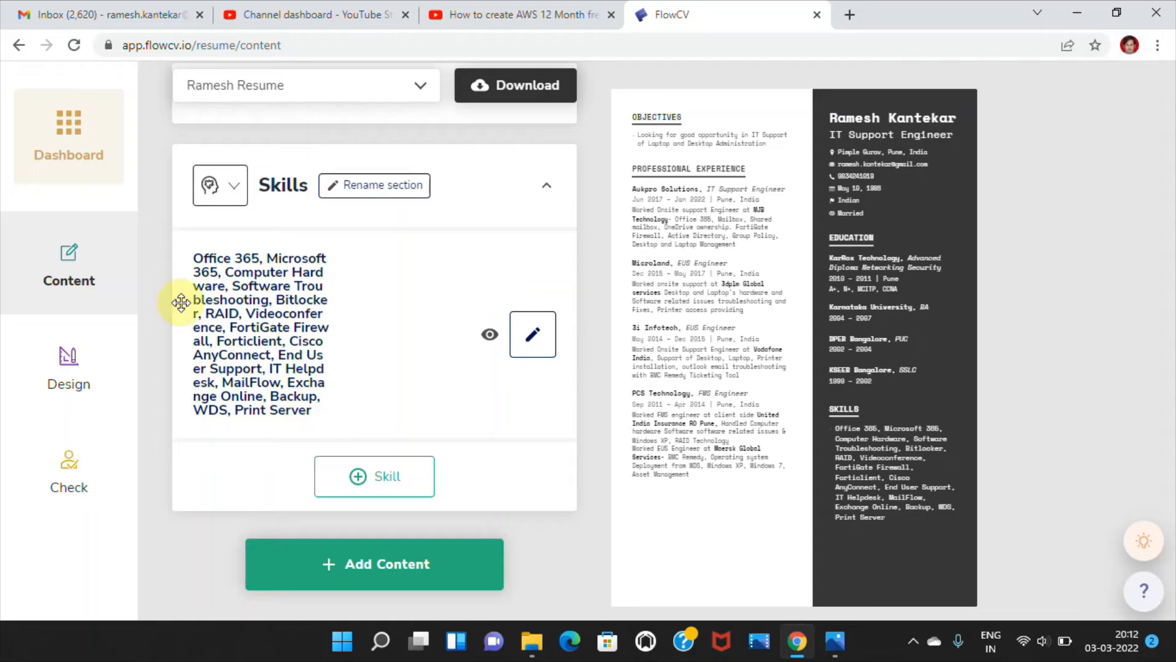
{"action": "left_click", "coordinate": [548, 188]}
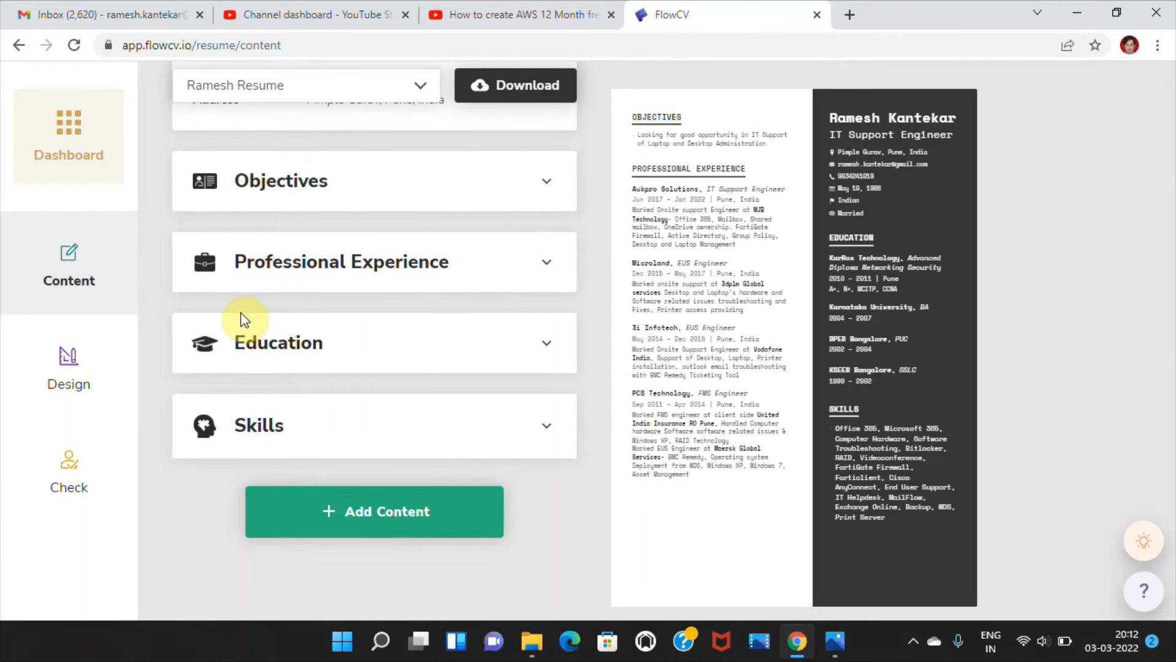
- Apply the plain white single-column design template with a centred name and Education as its first section to the resume
{"action": "left_click", "coordinate": [84, 380]}
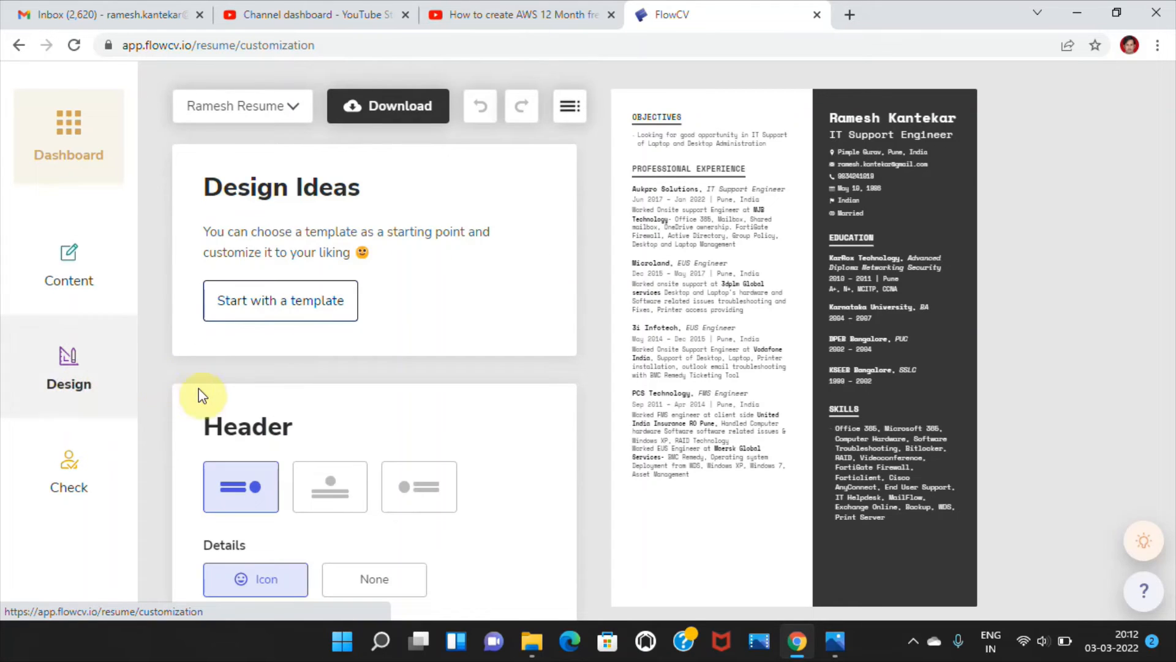
{"action": "left_click", "coordinate": [290, 313]}
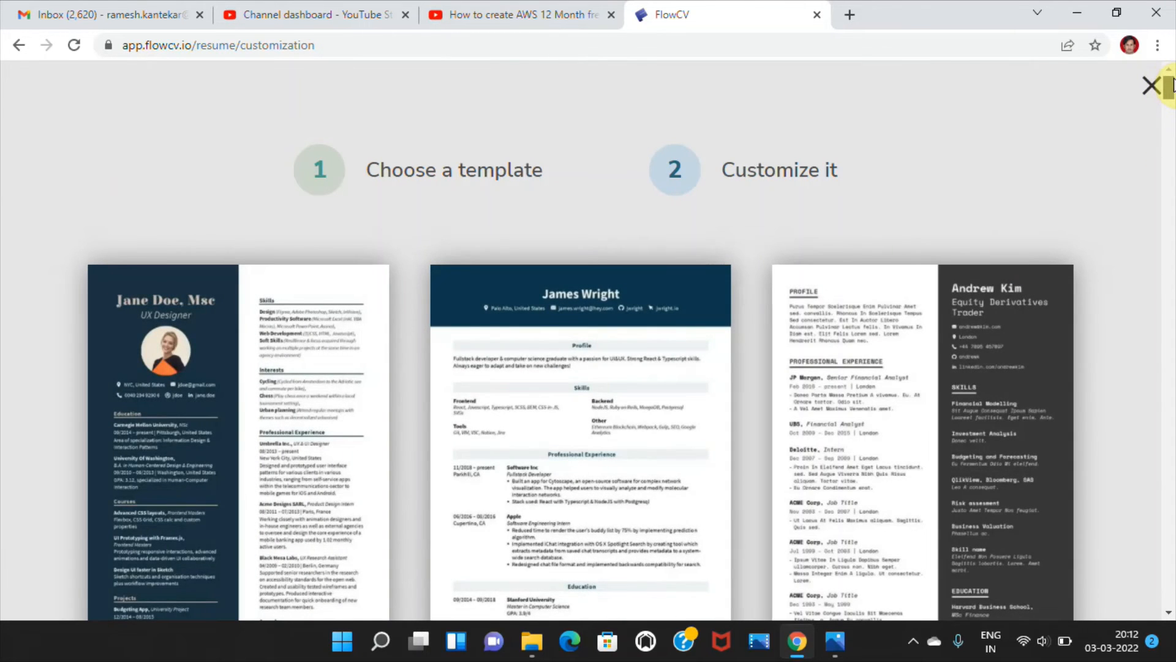
{"action": "left_click_drag", "start_coordinate": [1168, 86], "coordinate": [1168, 132]}
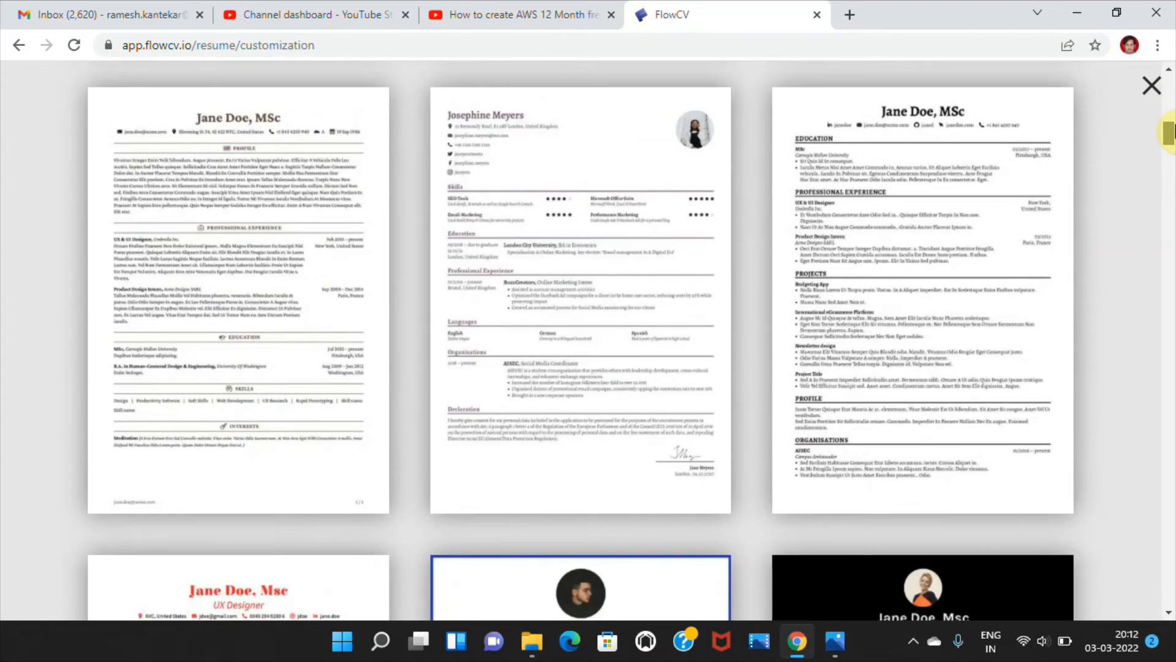
{"action": "left_click", "coordinate": [869, 141]}
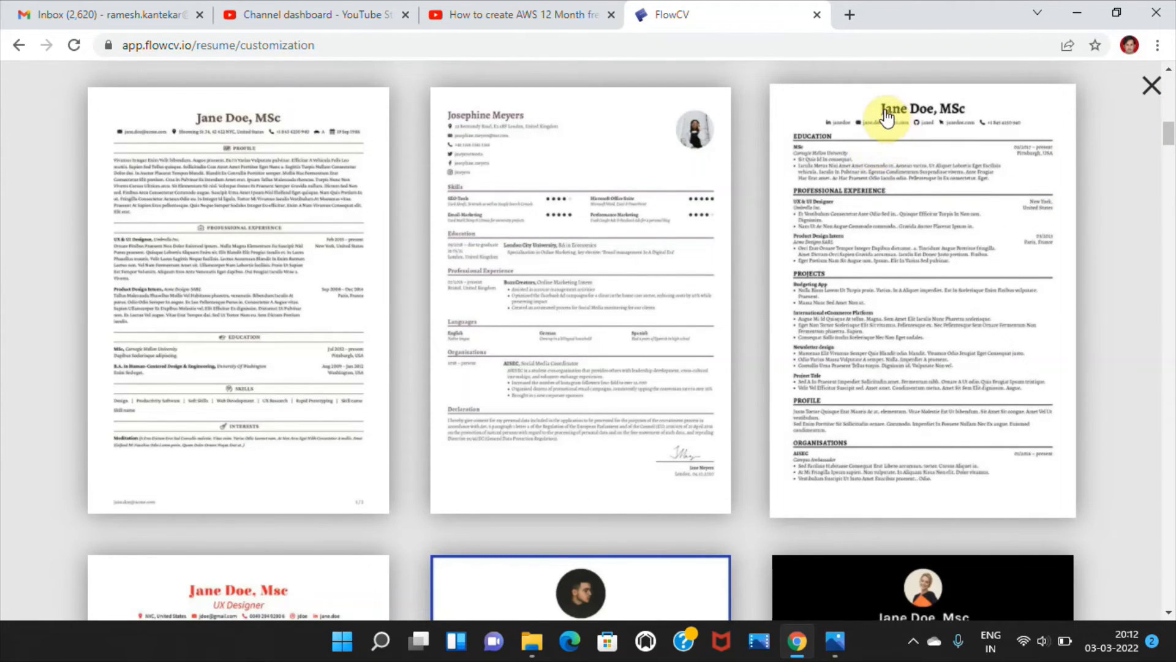
{"action": "left_click", "coordinate": [885, 117]}
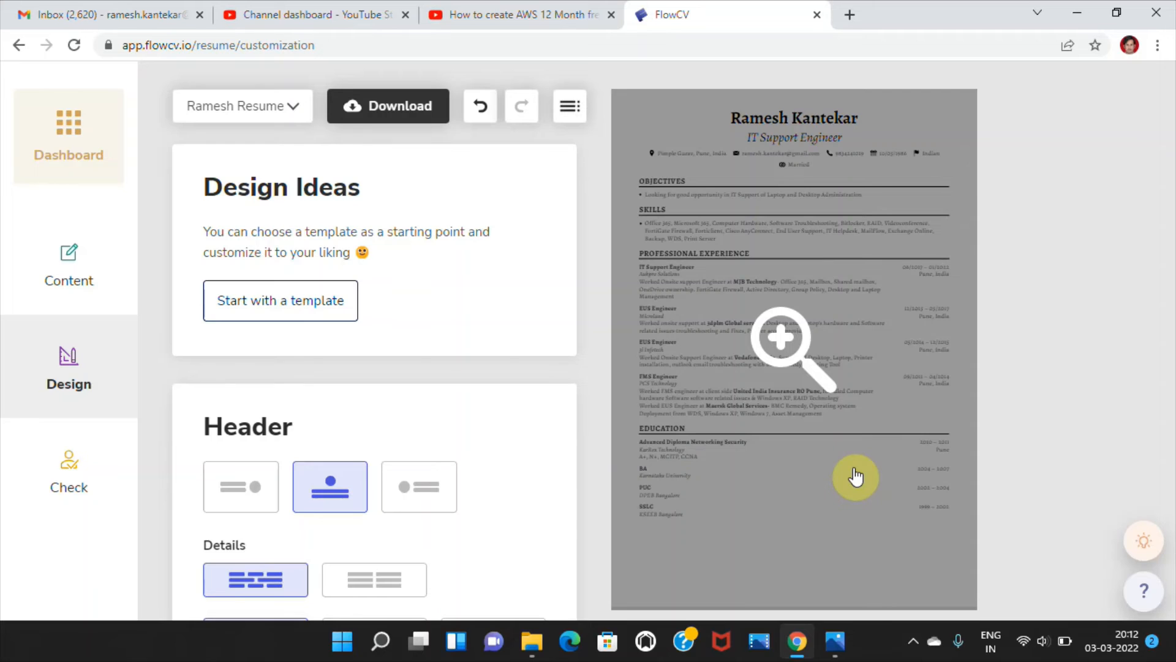
- Apply the two-column template with a dark navy left column and a centred name to the resume
{"action": "left_click", "coordinate": [262, 295]}
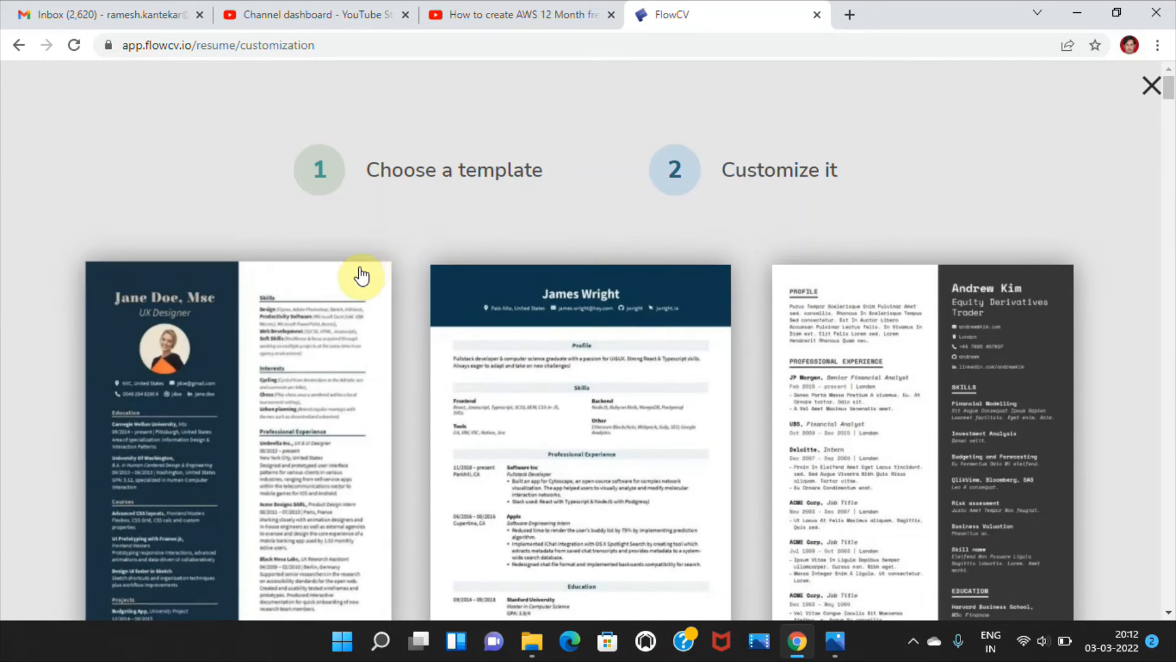
{"action": "left_click", "coordinate": [280, 306]}
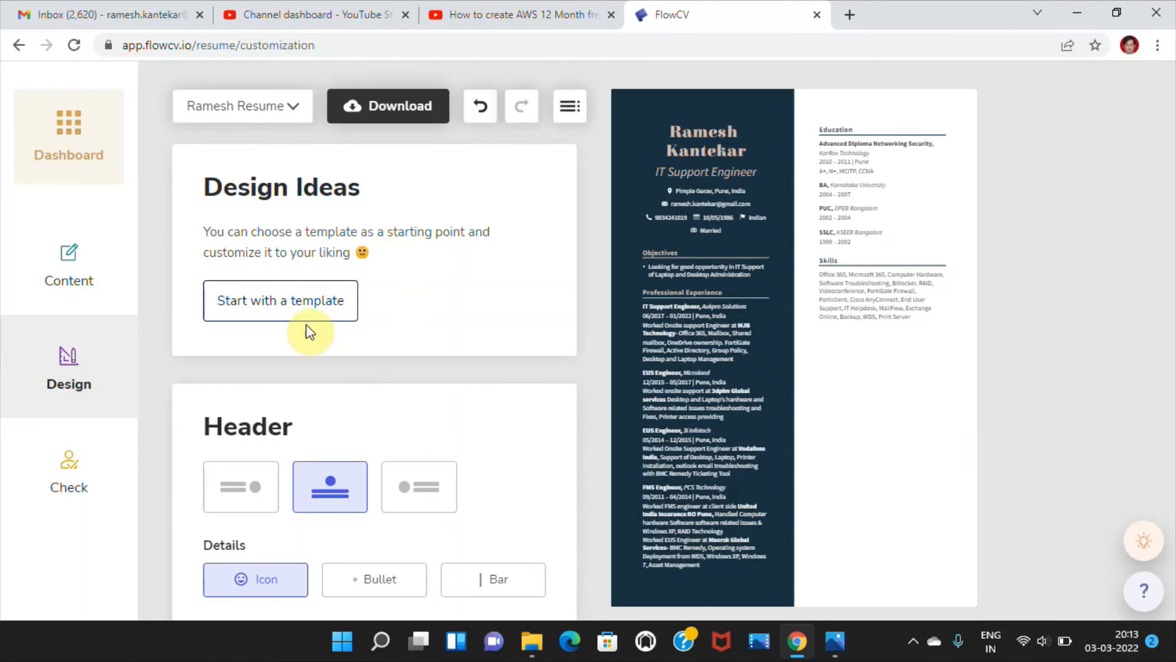
- Apply the single-column template with a dark blue header, beige page and coral section headings, and look over the resume preview
{"action": "left_click", "coordinate": [293, 301]}
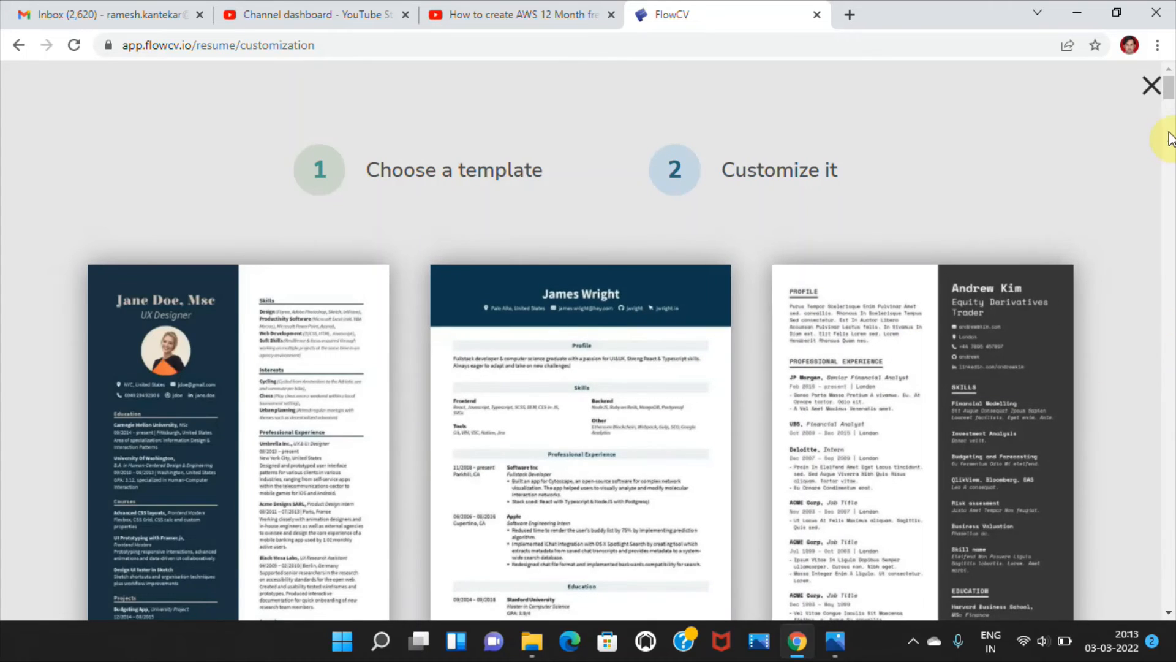
{"action": "left_click_drag", "start_coordinate": [1171, 91], "coordinate": [1170, 178]}
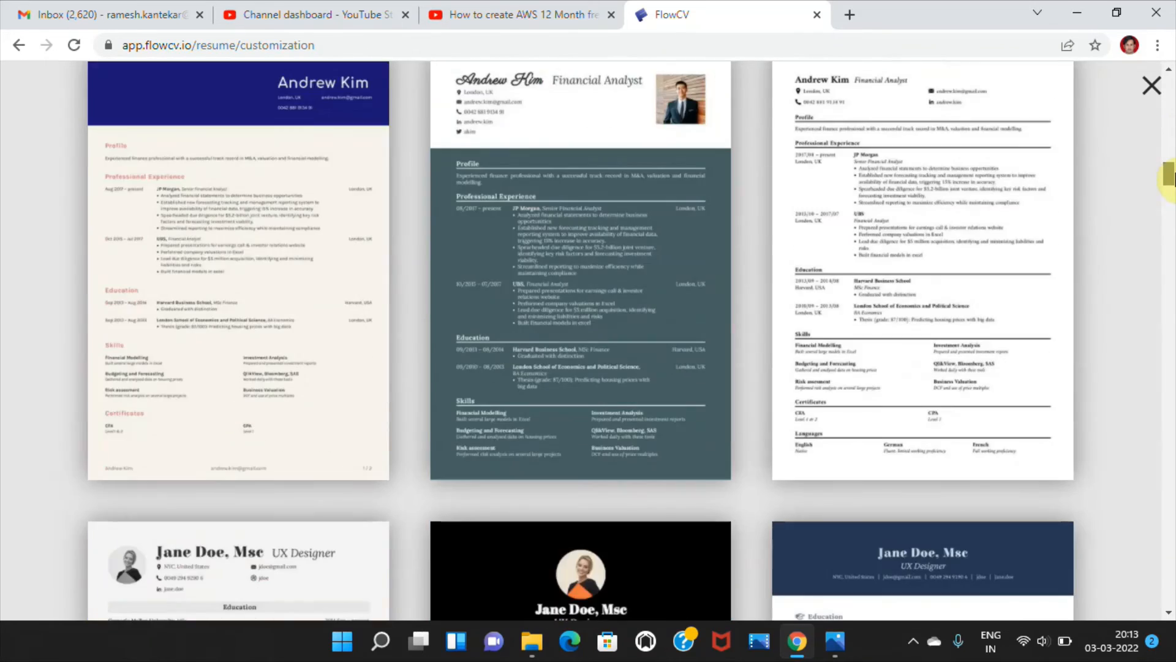
{"action": "left_click", "coordinate": [221, 86]}
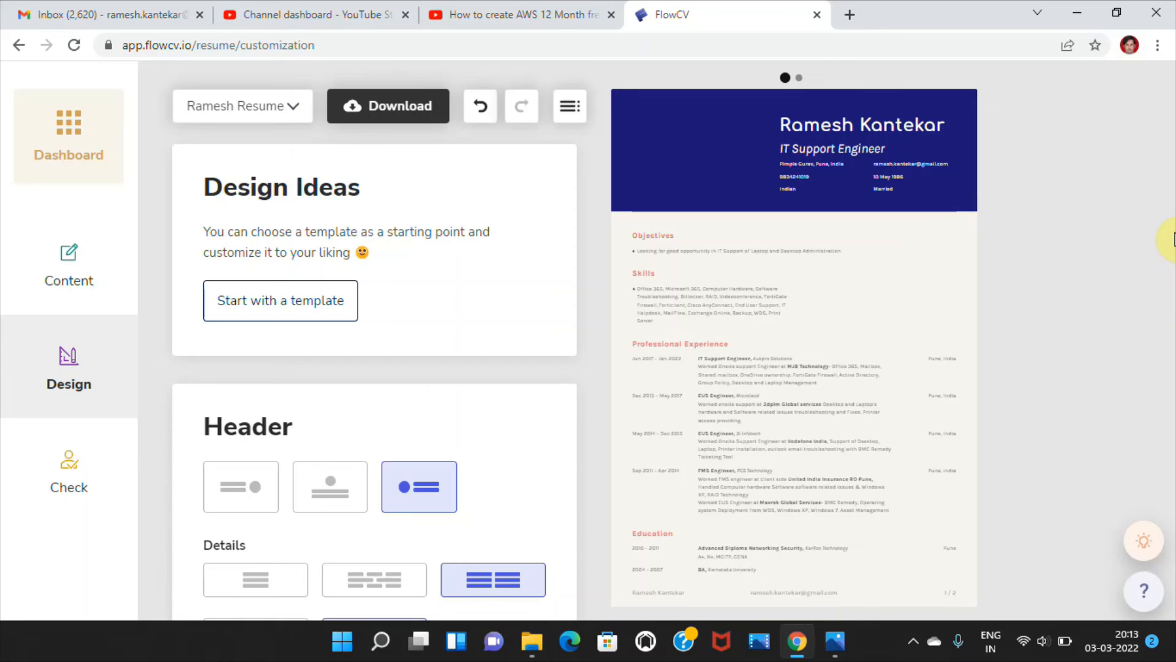
{"action": "mouse_move", "coordinate": [921, 264]}
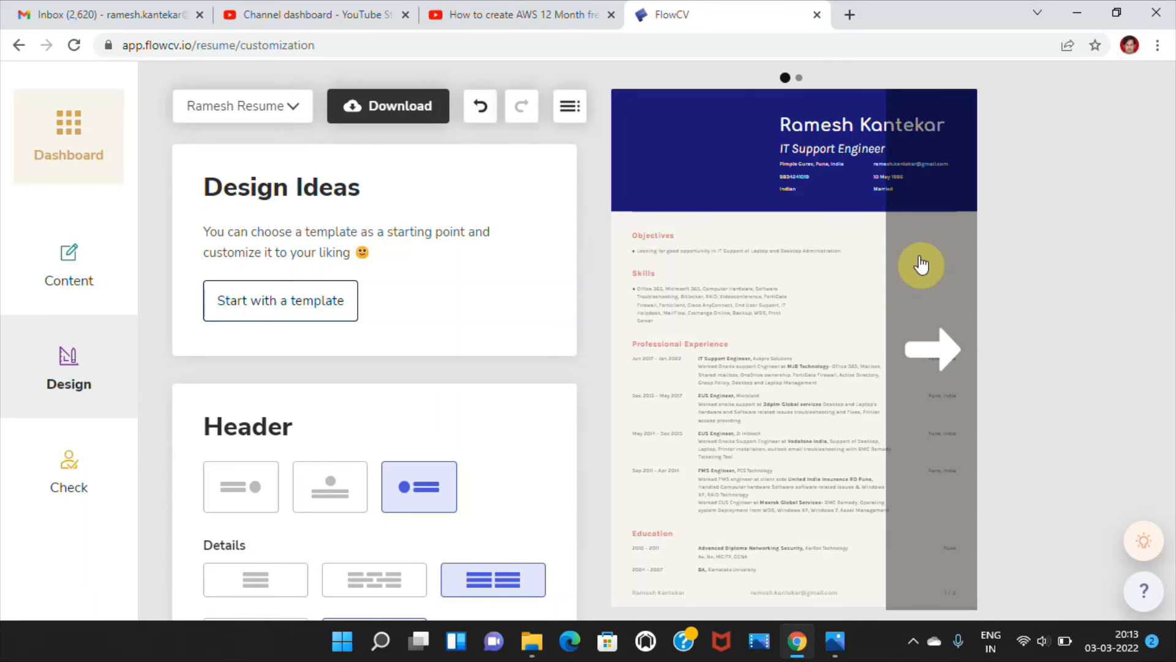
{"action": "scroll", "coordinate": [1039, 388], "scroll_direction": "down", "scroll_amount": 2}
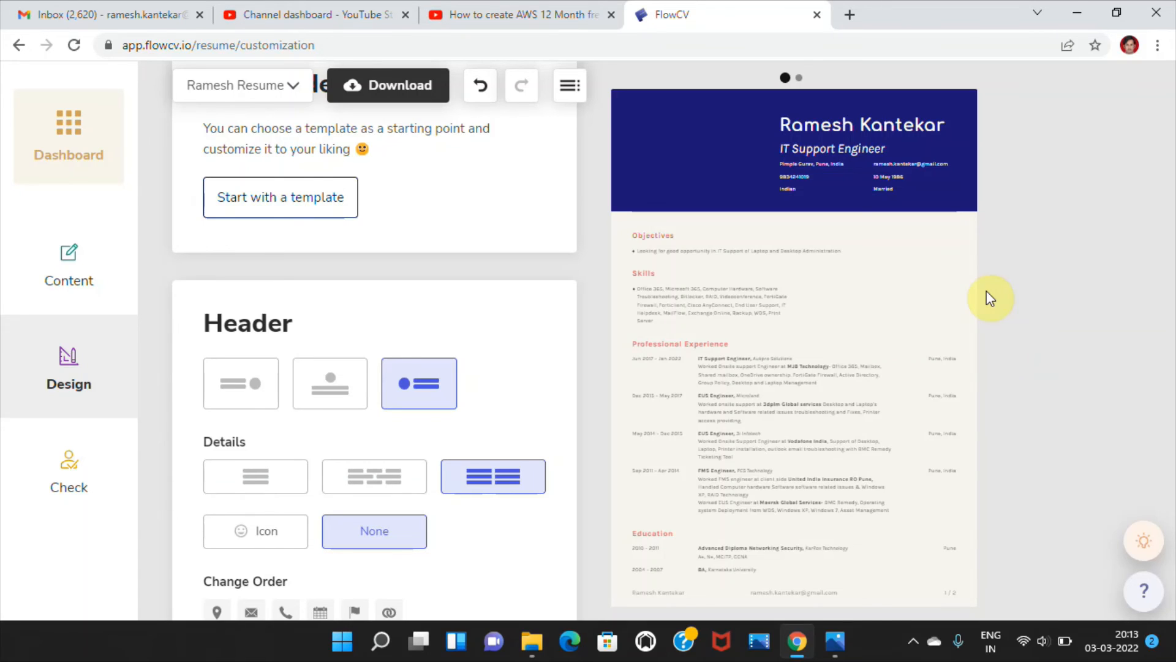
{"action": "mouse_move", "coordinate": [835, 281]}
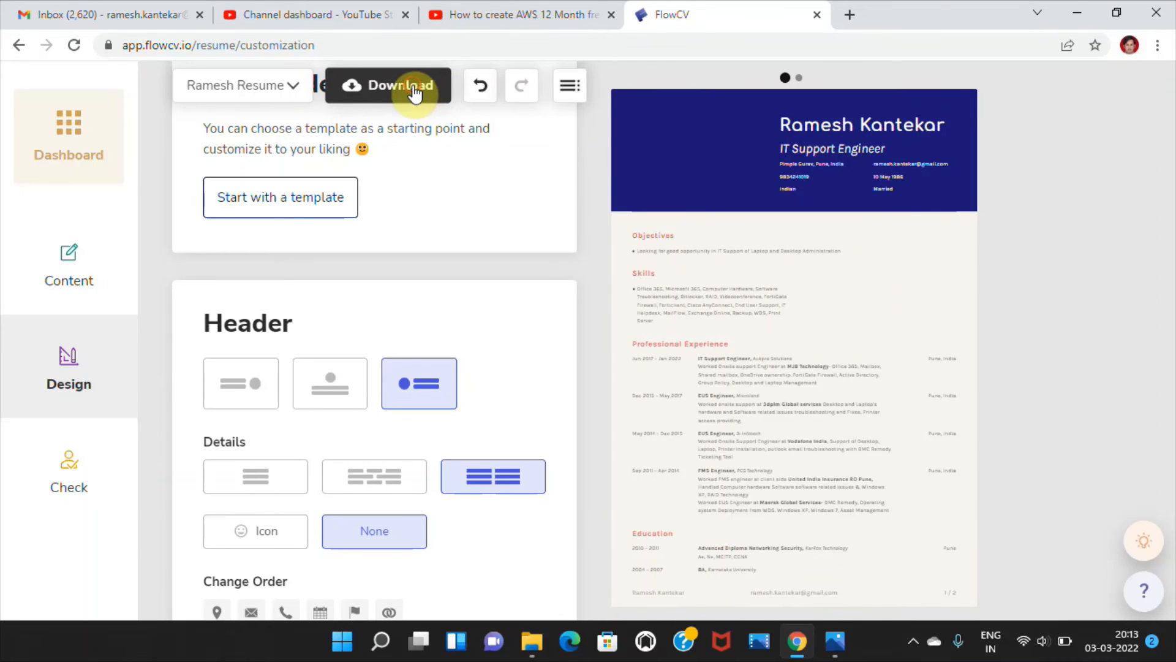
- Download the resume as a PDF and open the downloaded file in the browser to review its first page
{"action": "left_click", "coordinate": [413, 85]}
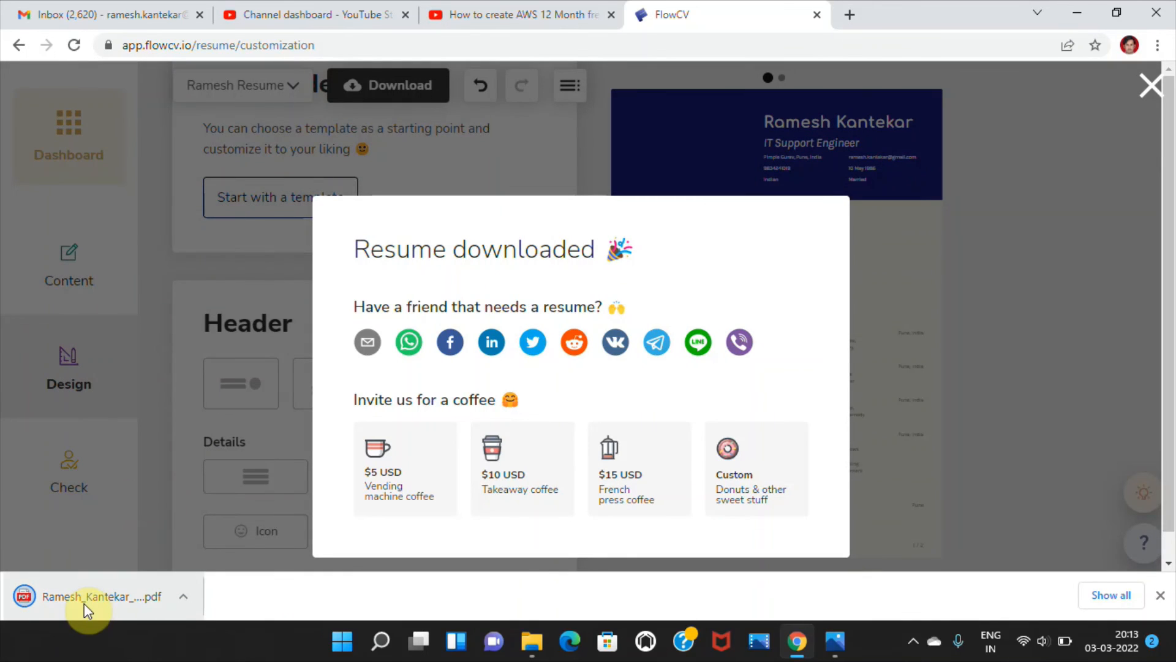
{"action": "left_click", "coordinate": [84, 603]}
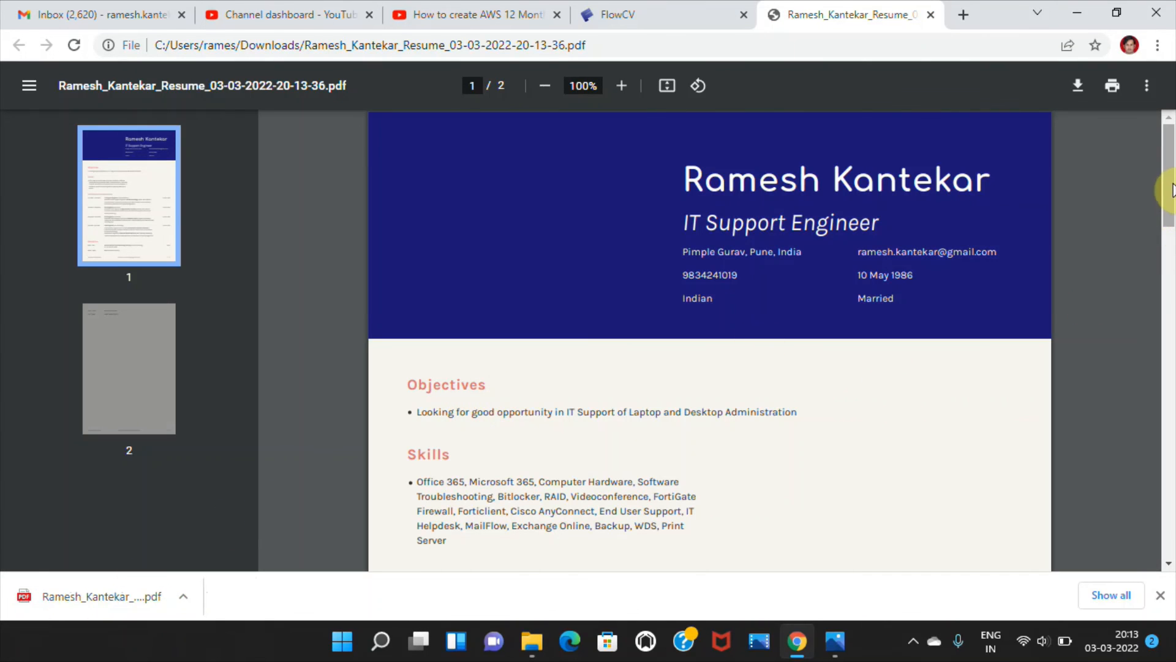
{"action": "mouse_move", "coordinate": [1170, 184]}
{"action": "left_mouse_down"}
{"action": "mouse_move", "coordinate": [1173, 334]}
{"action": "mouse_move", "coordinate": [1171, 123]}
{"action": "mouse_move", "coordinate": [1171, 172]}
{"action": "left_mouse_up"}
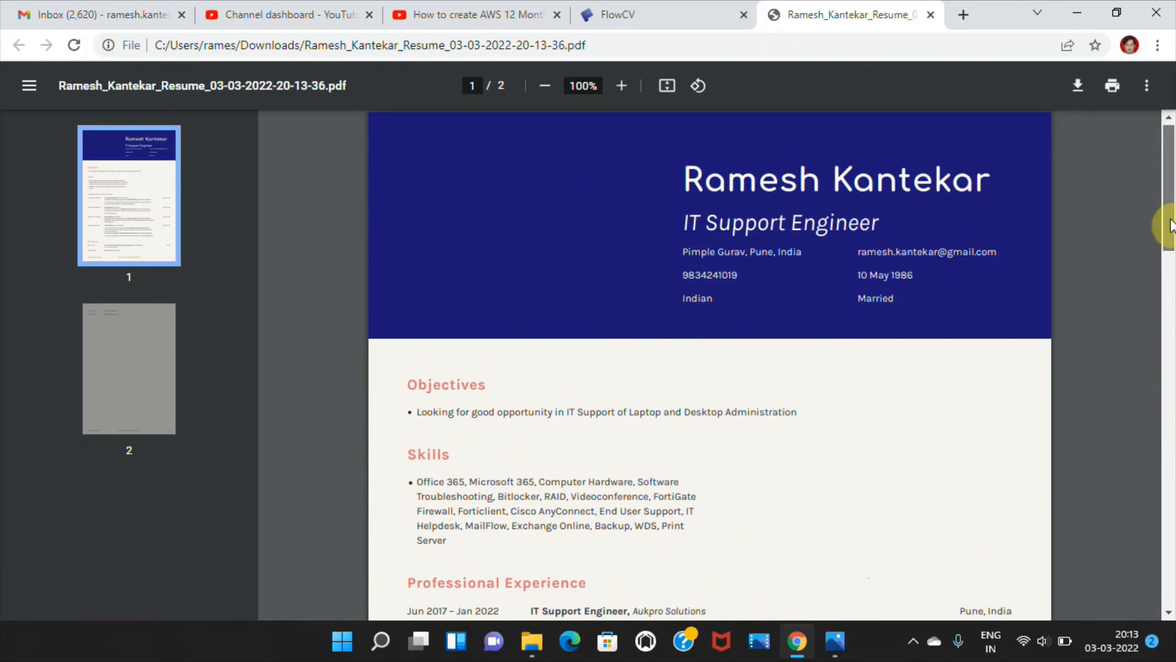
{"action": "left_click_drag", "start_coordinate": [1171, 223], "coordinate": [1165, 32]}
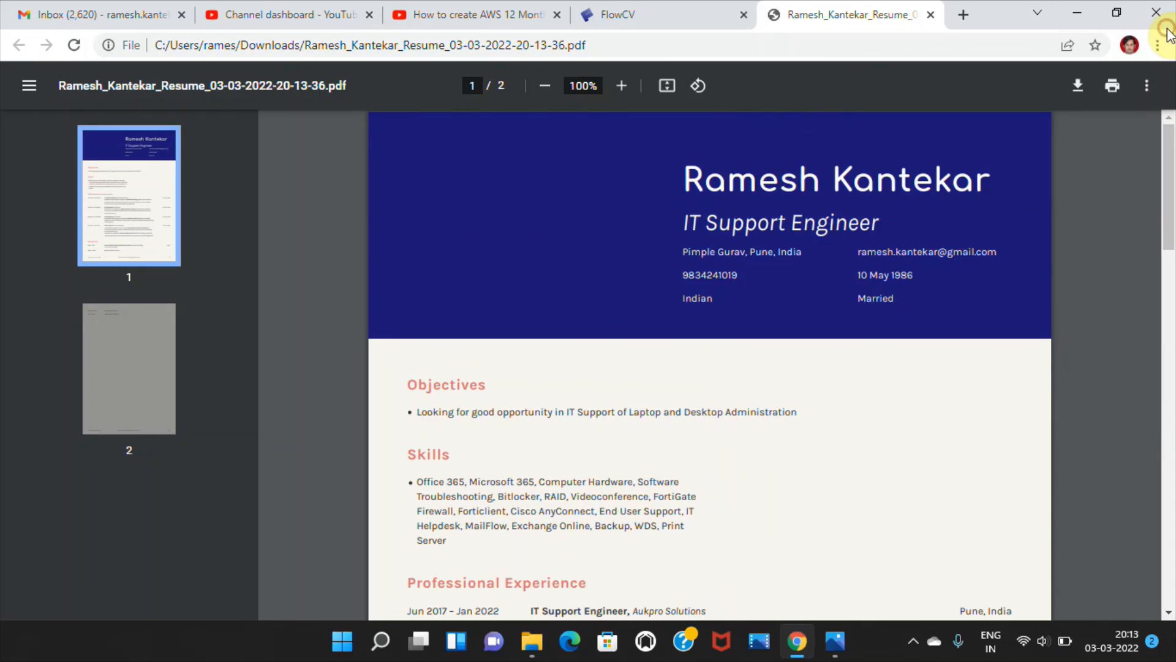